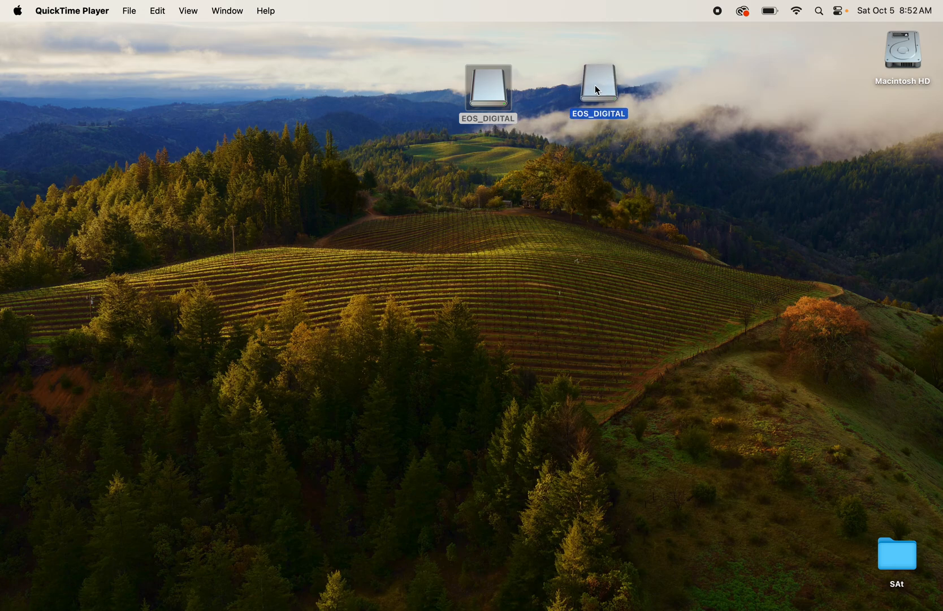
Open the EOS_DIGITAL card in a smaller window and expand its DCIM folder to locate the 100EOSR6 folder.
double_click(595, 88)
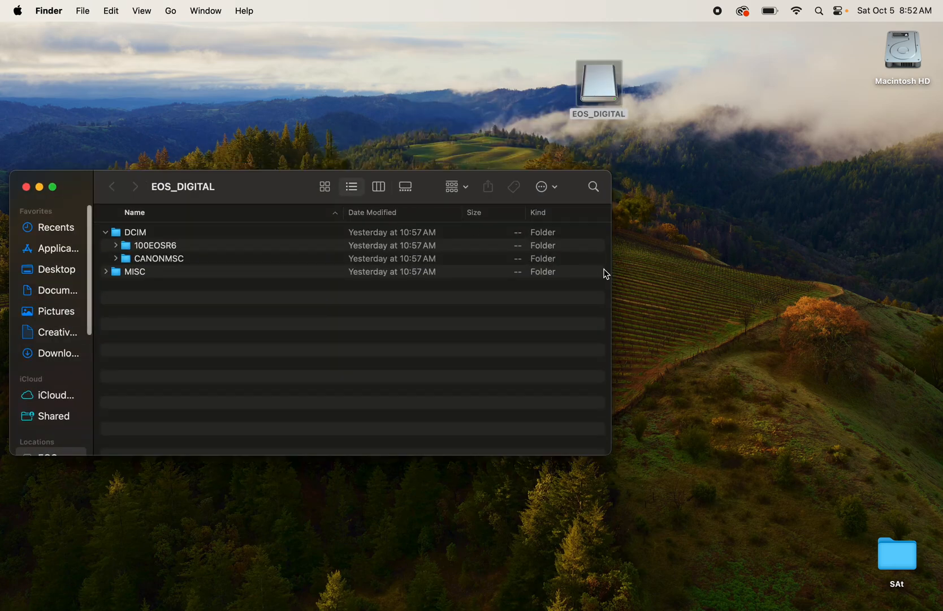
drag(609, 453, 394, 363)
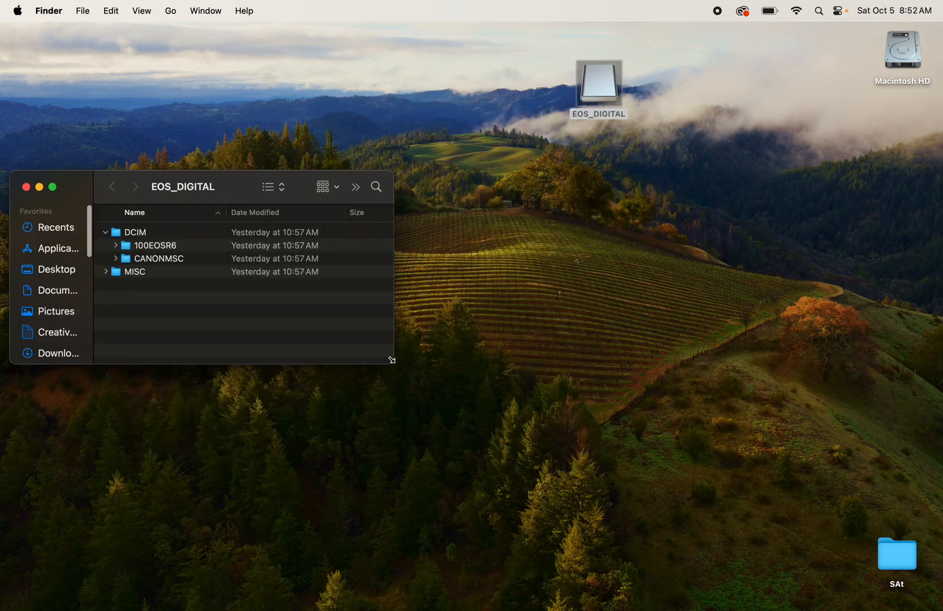
click(105, 232)
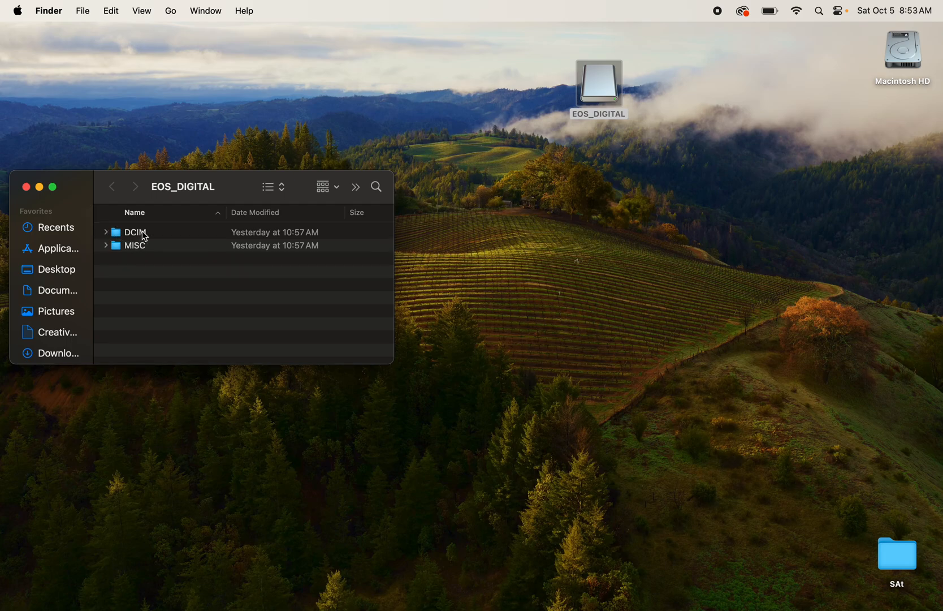
click(105, 232)
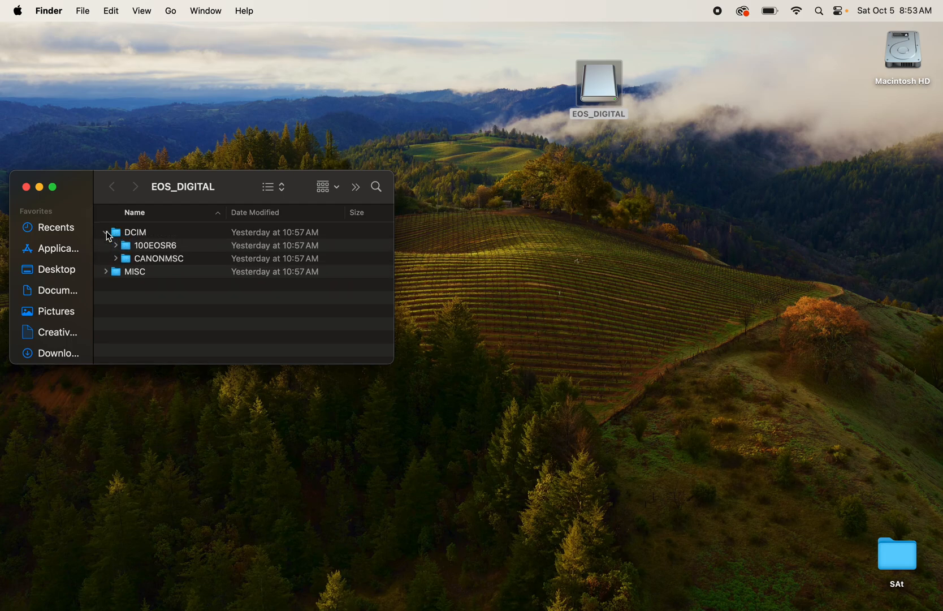
click(144, 251)
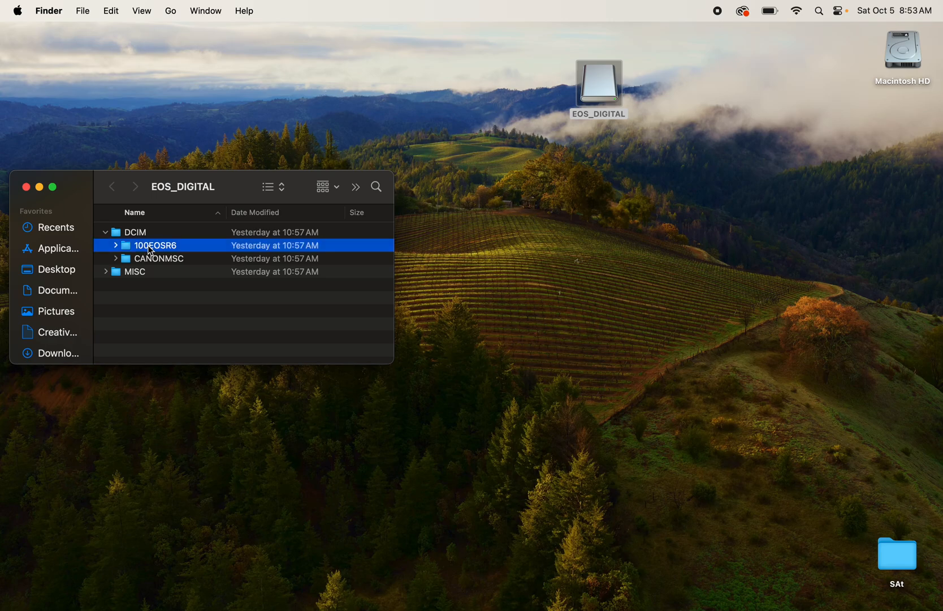
click(117, 246)
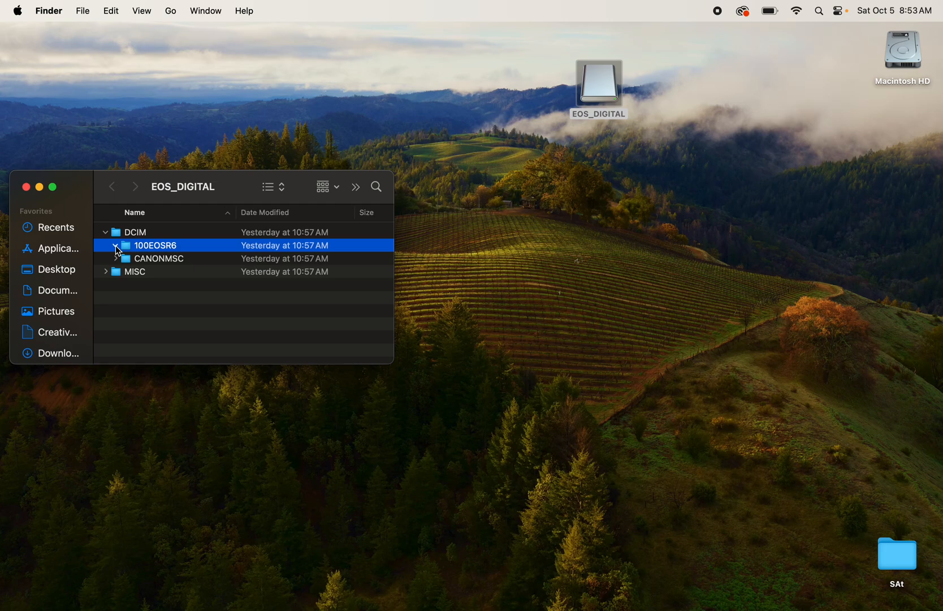
click(117, 247)
Open Macintosh HD in a separate window beside the card's window and browse through Pictures and the photographer's folder into Projects.
click(904, 54)
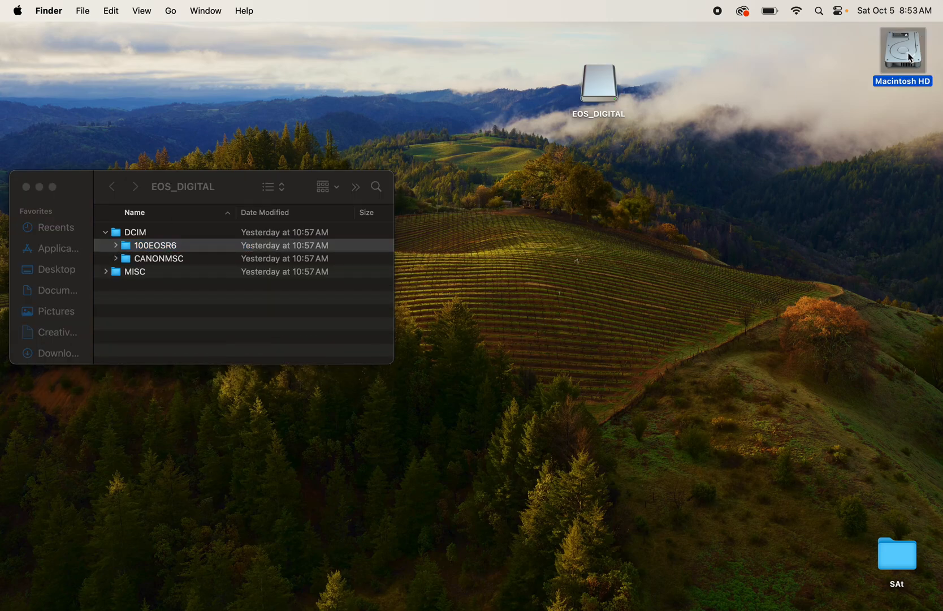
double_click(910, 59)
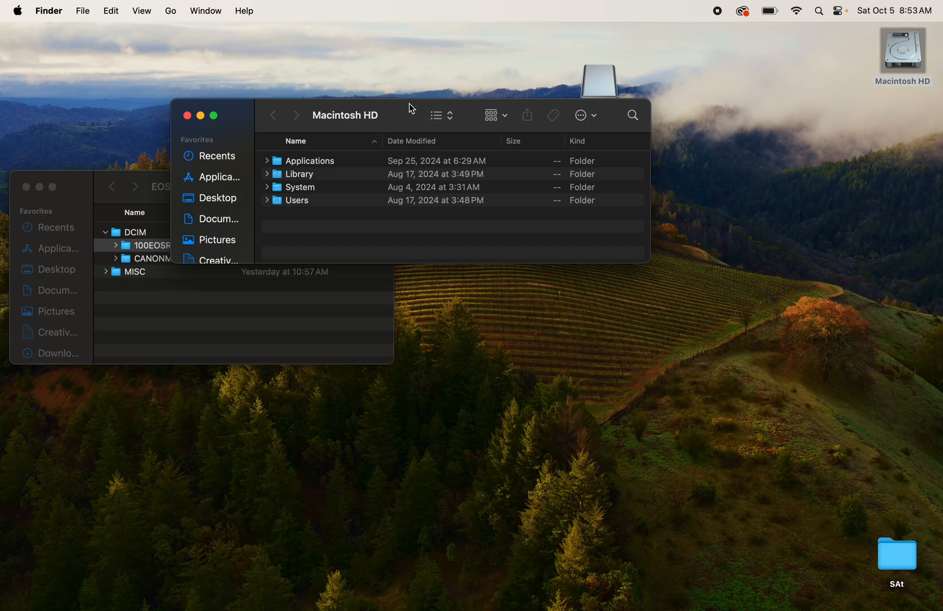
drag(411, 109, 653, 121)
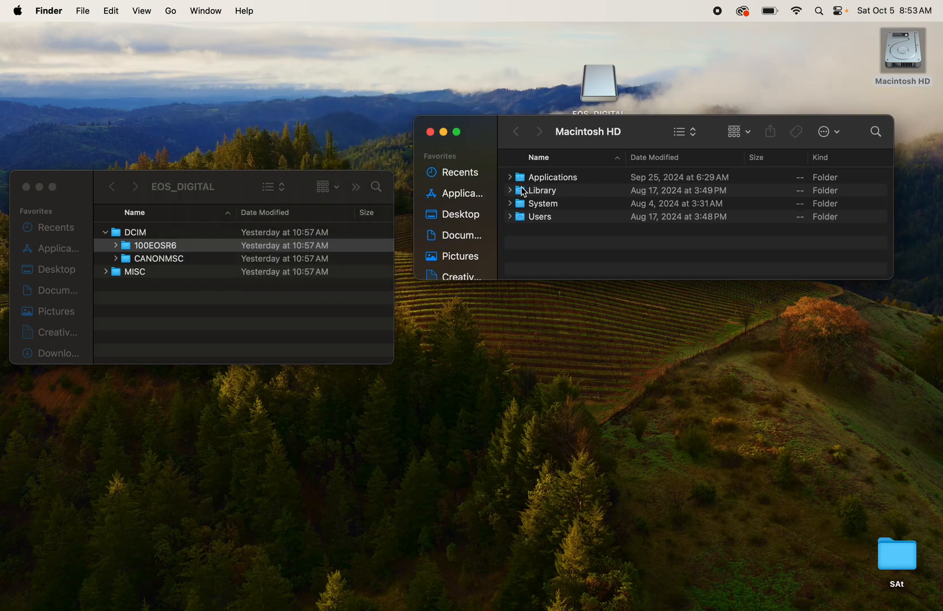
click(458, 259)
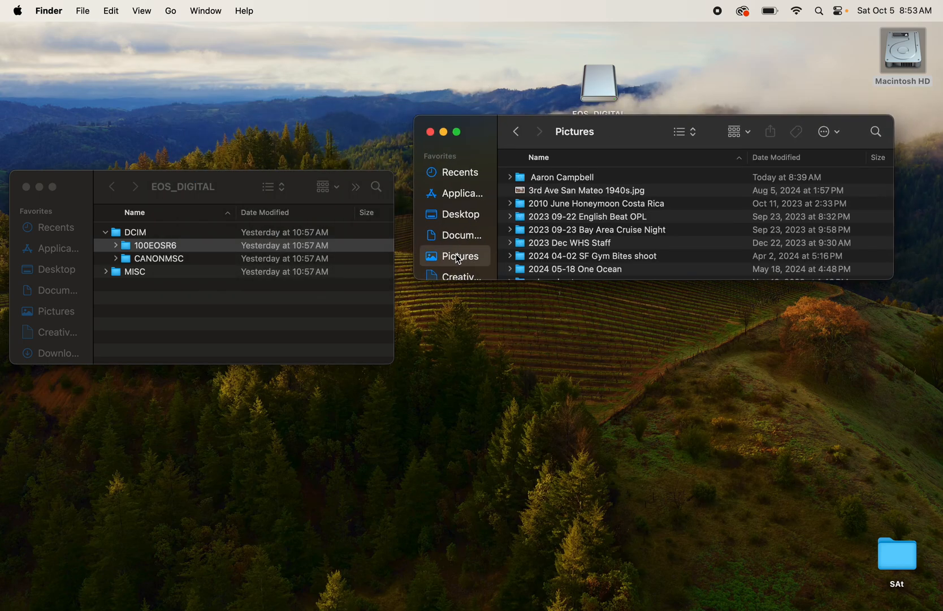
double_click(554, 177)
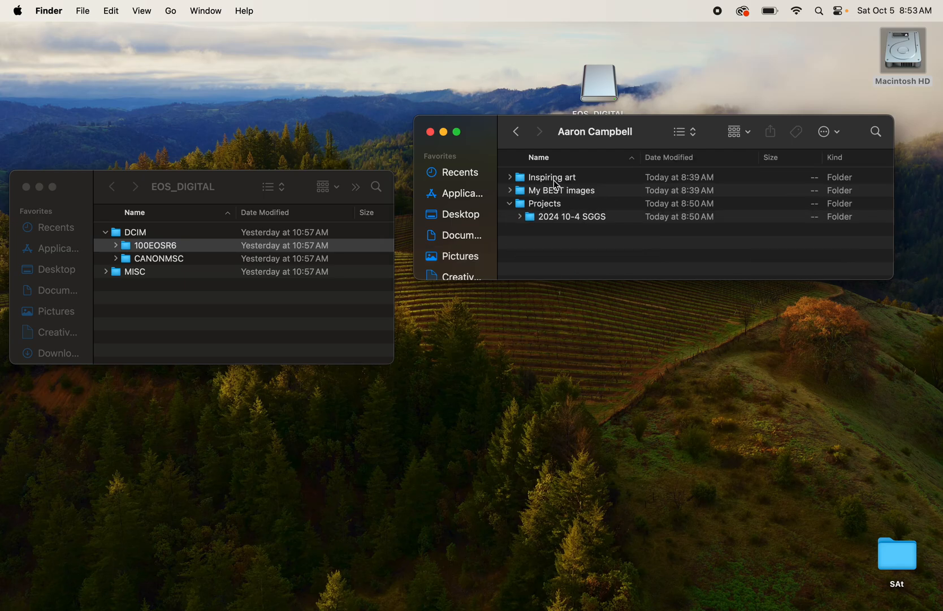
click(511, 205)
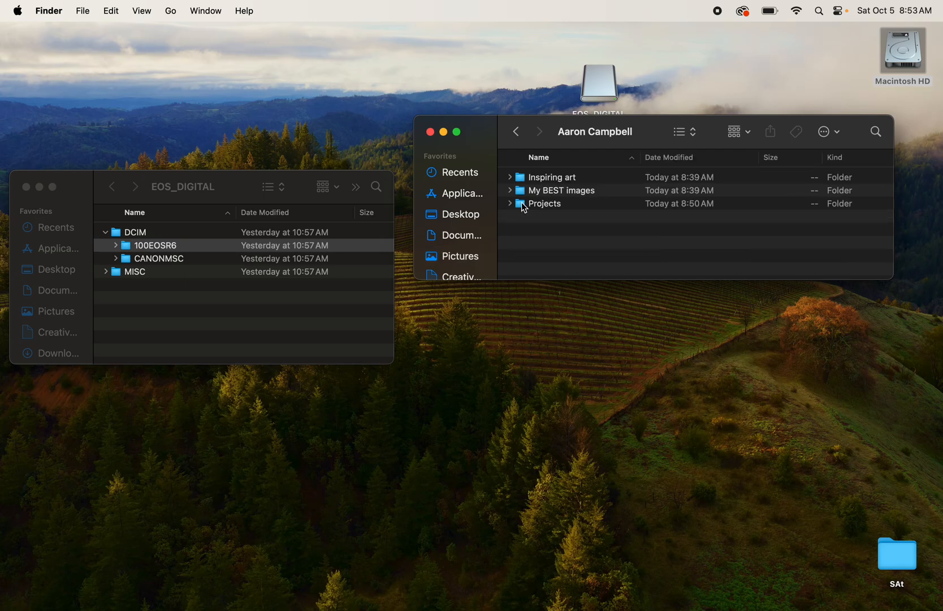
double_click(525, 206)
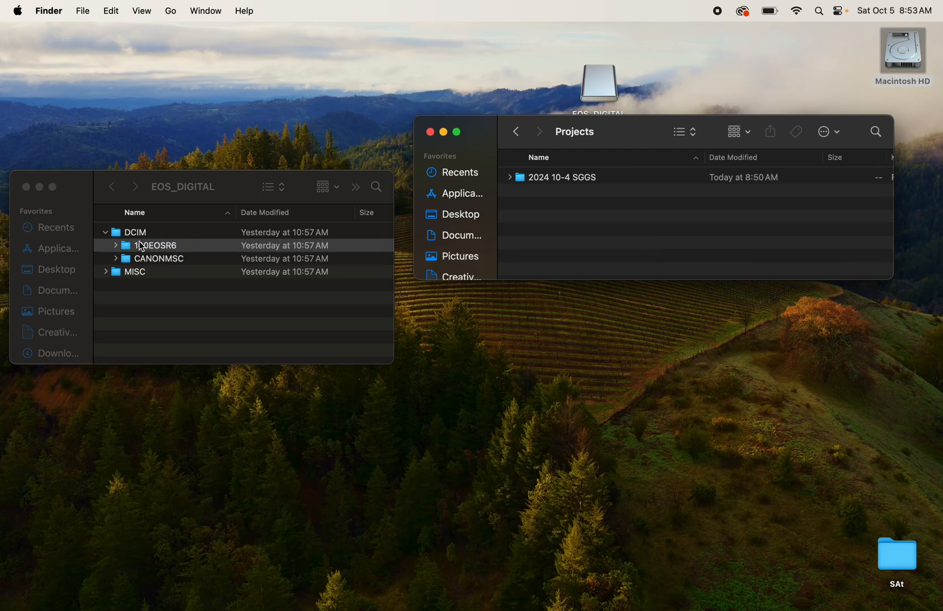
Start copying the 100EOSR6 folder from the card into the Projects folder, and cancel the transfer.
drag(129, 249, 588, 235)
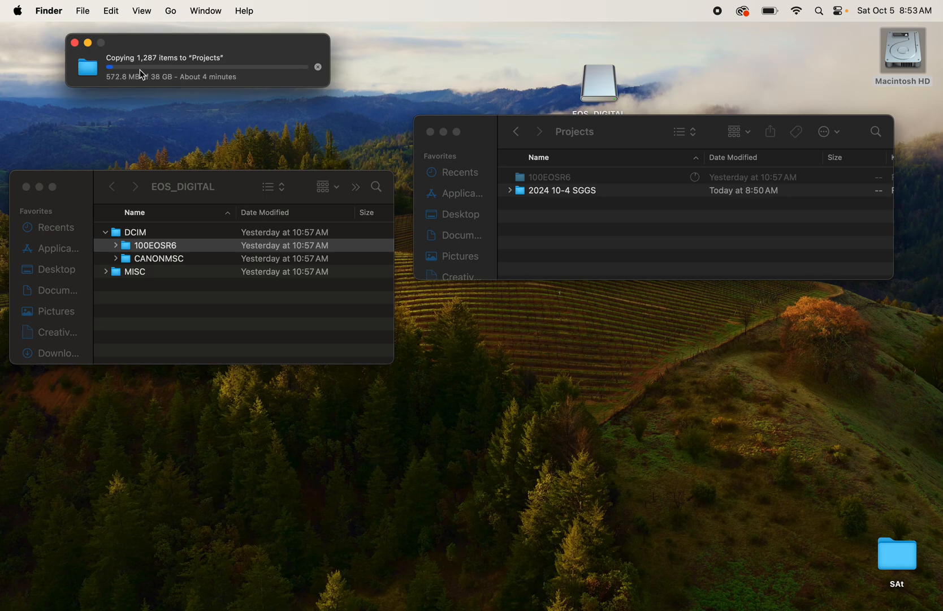
click(318, 68)
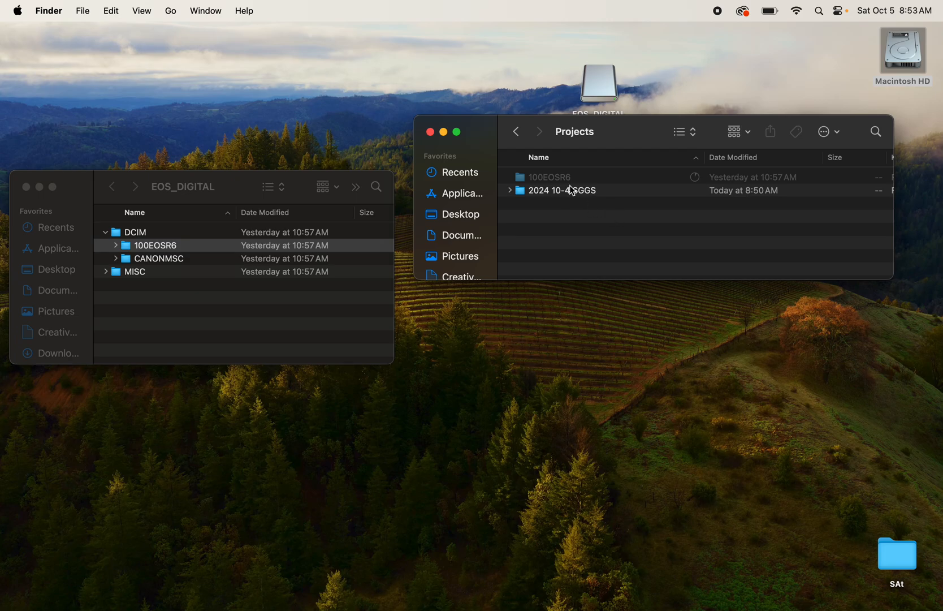
click(548, 178)
key(super+BackSpace)
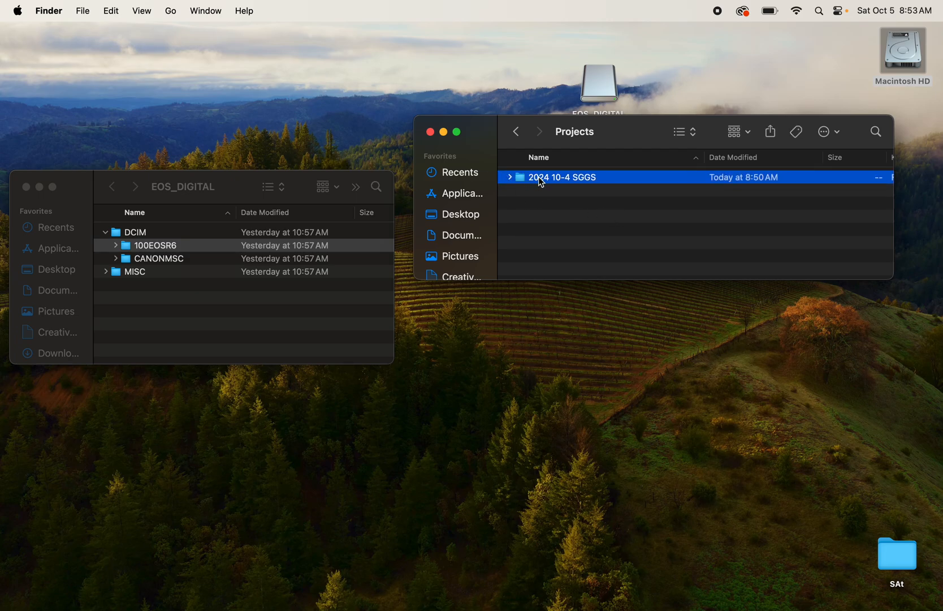
Open the name of the 2024 10-4 SGGS folder for editing and highlight its SGGS part.
click(545, 180)
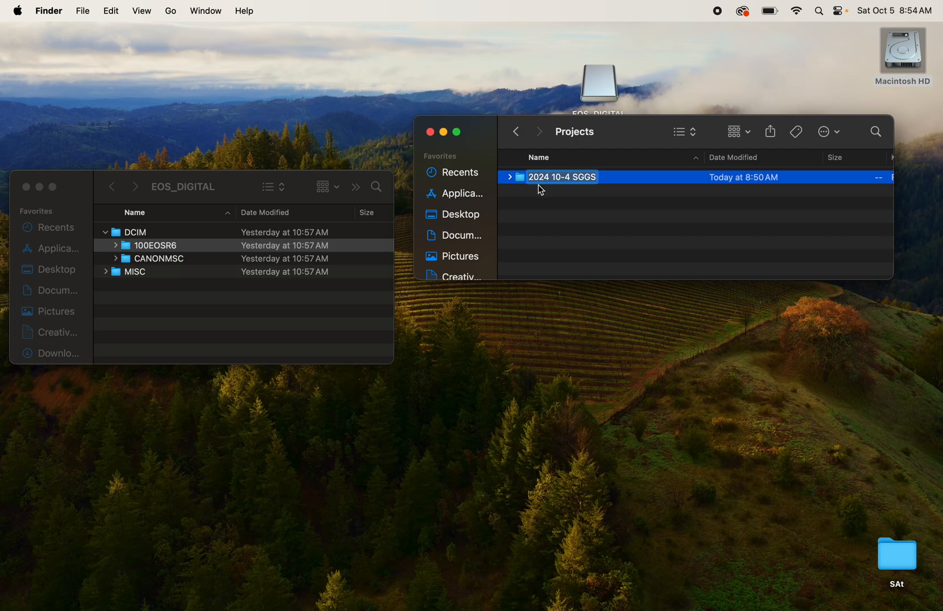
click(578, 178)
drag(573, 180, 602, 180)
key(Return)
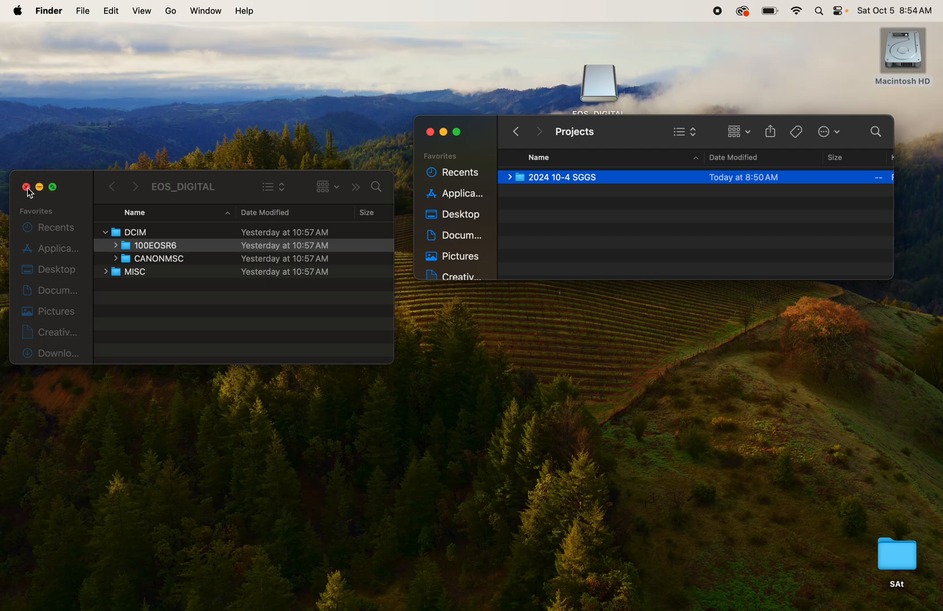
Eject the EOS_DIGITAL card from the computer.
scroll(70, 299, down, 5)
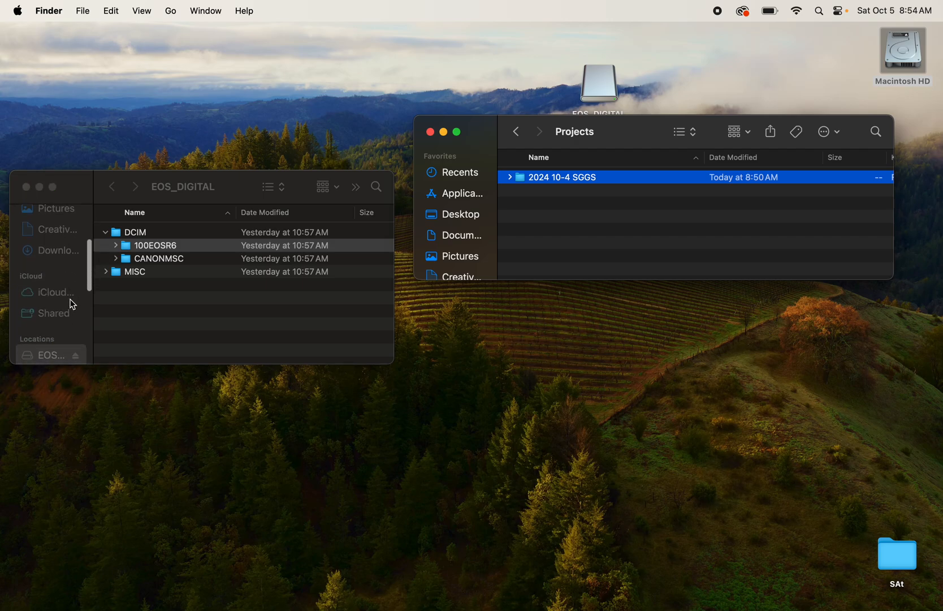
scroll(68, 306, down, 3)
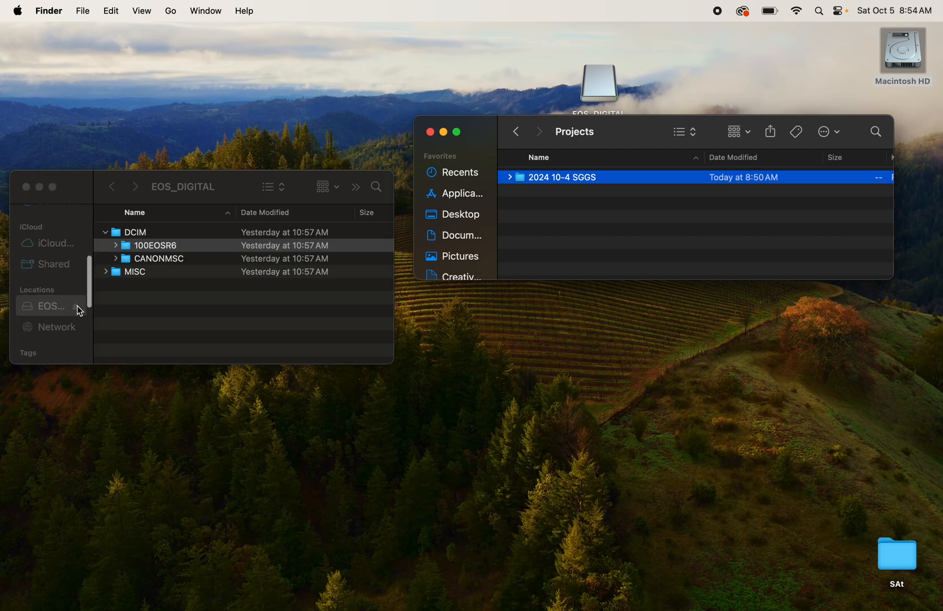
click(77, 311)
click(76, 306)
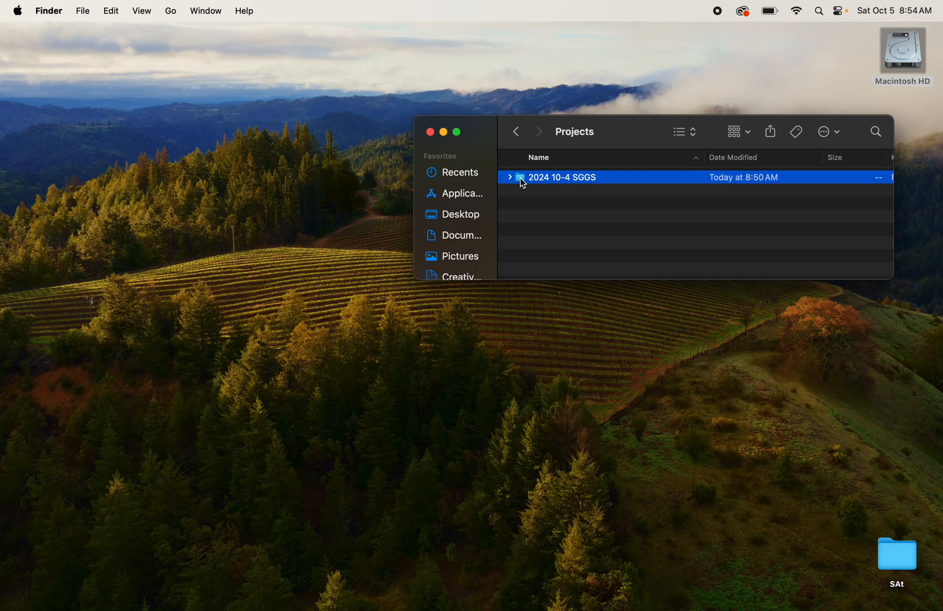
Open the 2024 10-4 SGGS folder in Adobe Bridge and enlarge the preview area by shrinking the surrounding areas, leaving three thumbnail columns.
drag(520, 178, 20, 224)
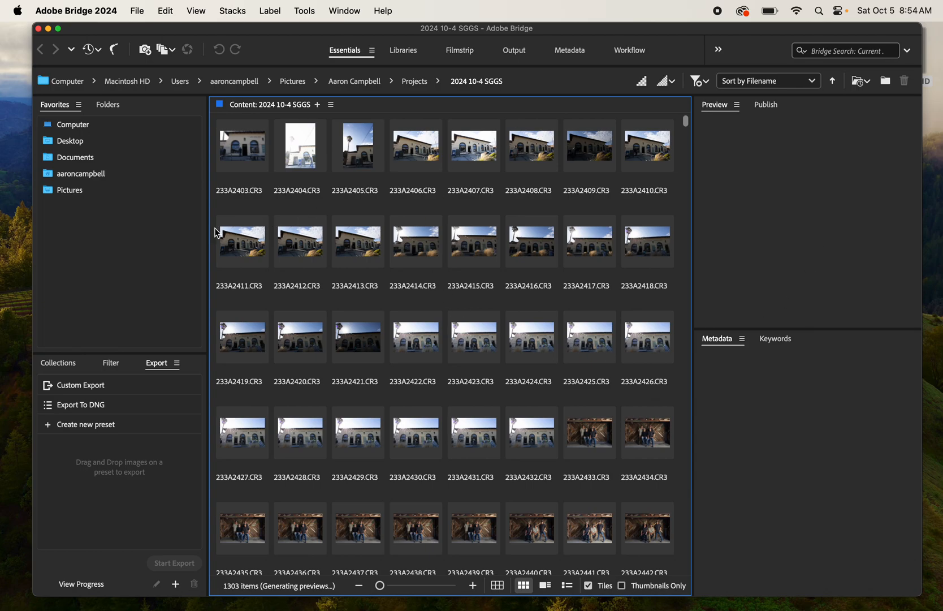
drag(208, 230, 66, 243)
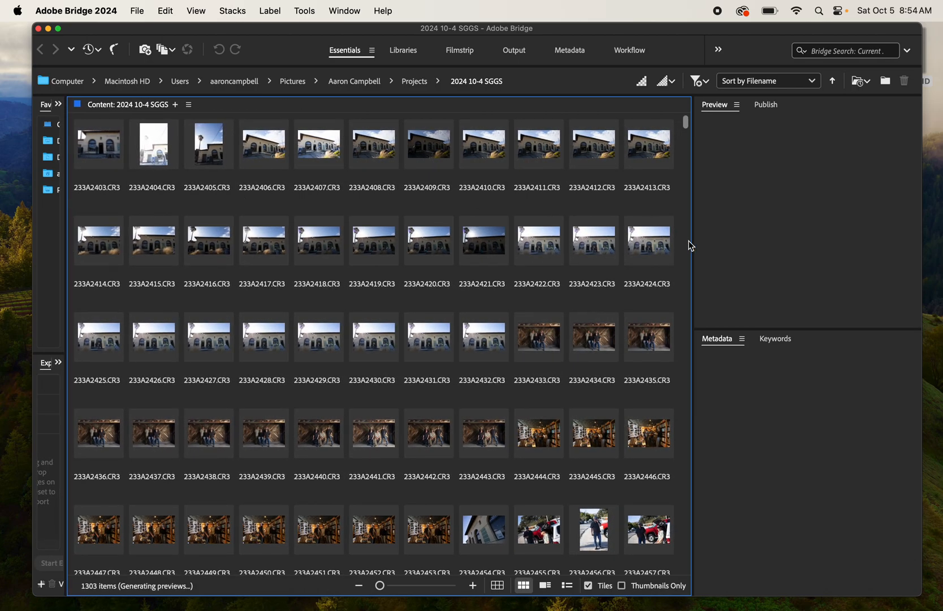
drag(694, 238, 352, 285)
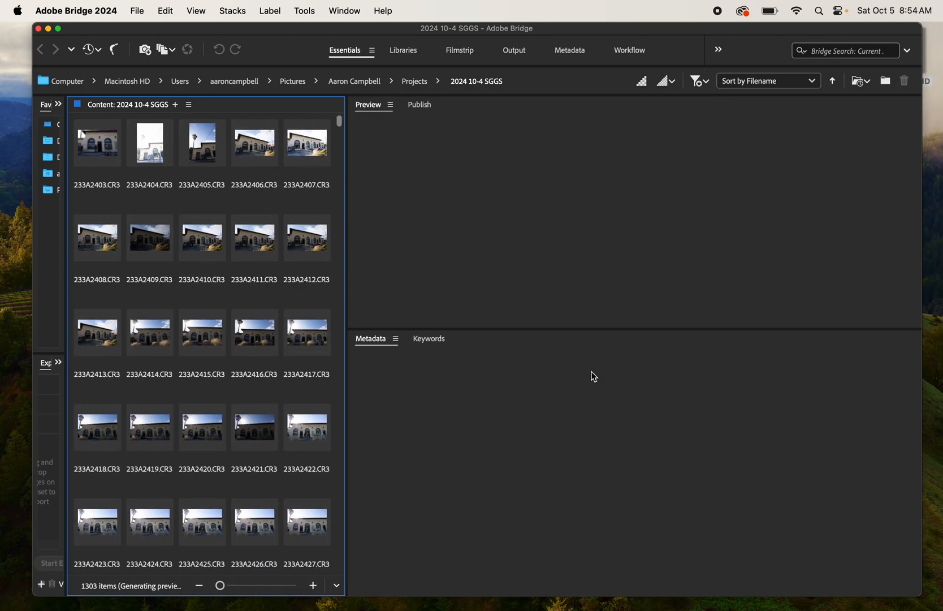
drag(596, 328, 574, 517)
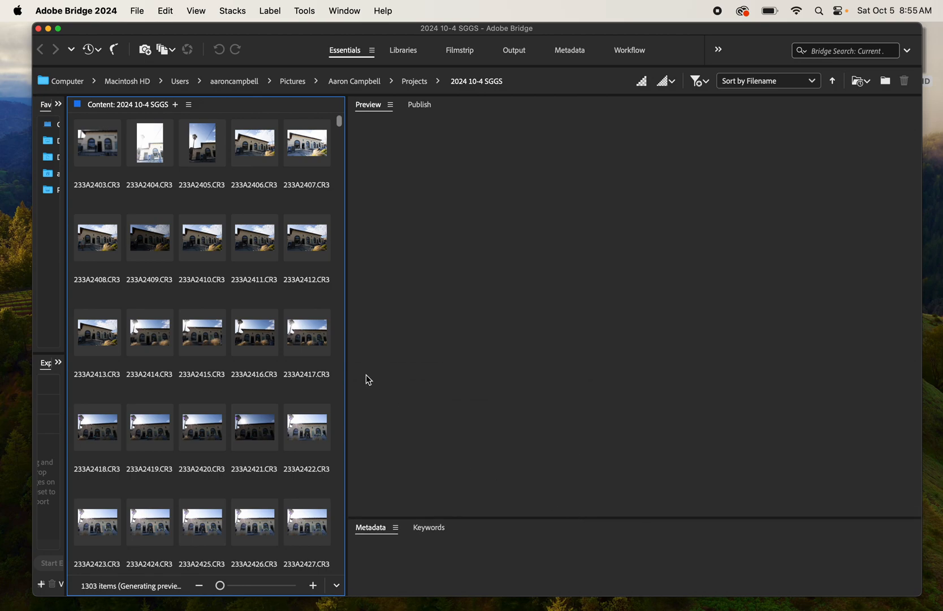
drag(350, 360, 281, 364)
Preview the storefront photos one after another from 233A2407.CR3 to 233A2417.CR3, examining the images and their camera metadata.
click(171, 264)
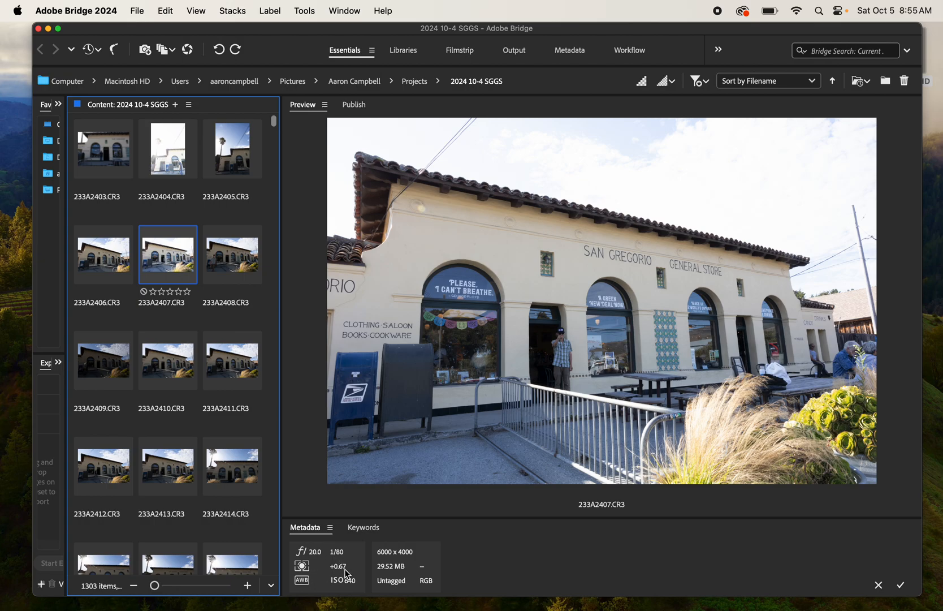
click(233, 267)
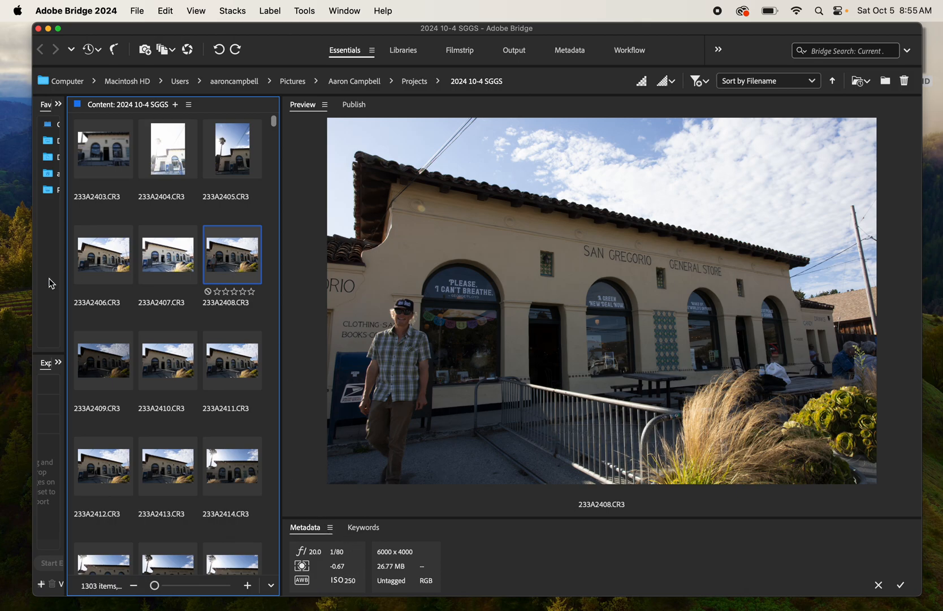
key(Right)
key(Right)
key(Right)
key(Right)
key(Right)
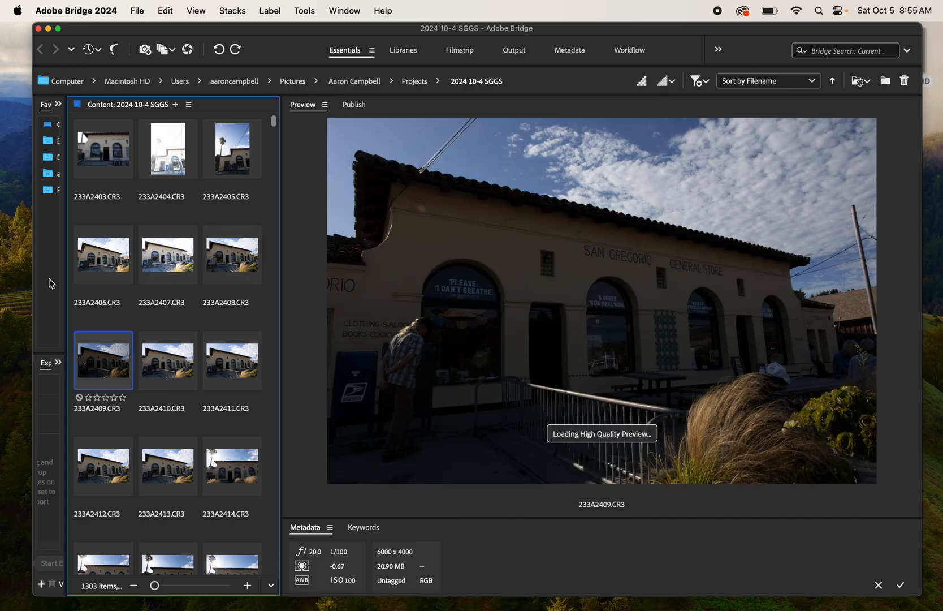
key(Right)
key(Right)
key(Right)
key(Right)
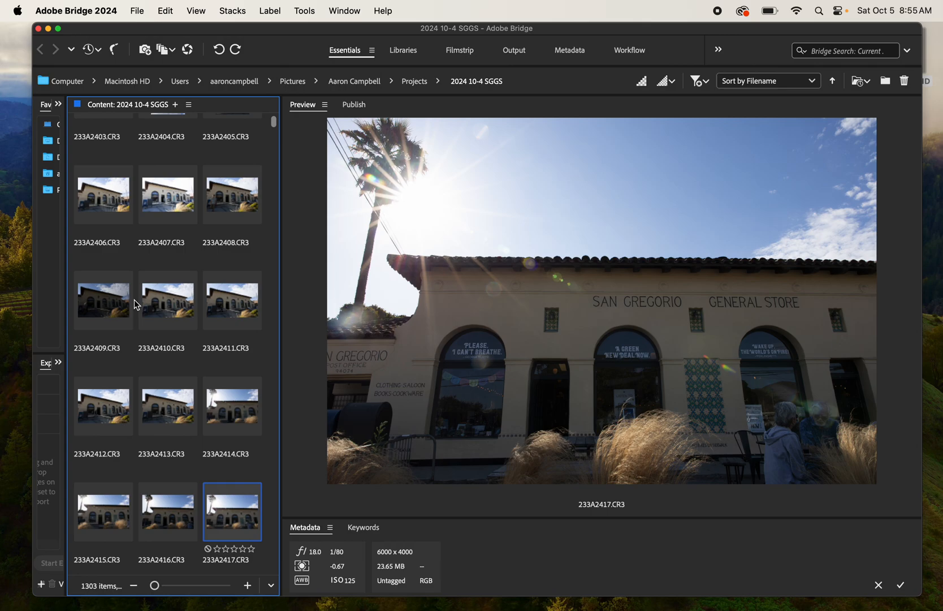
Select all images in the folder to preview them together, and return to the single photo 233A2410.CR3.
key(super+a)
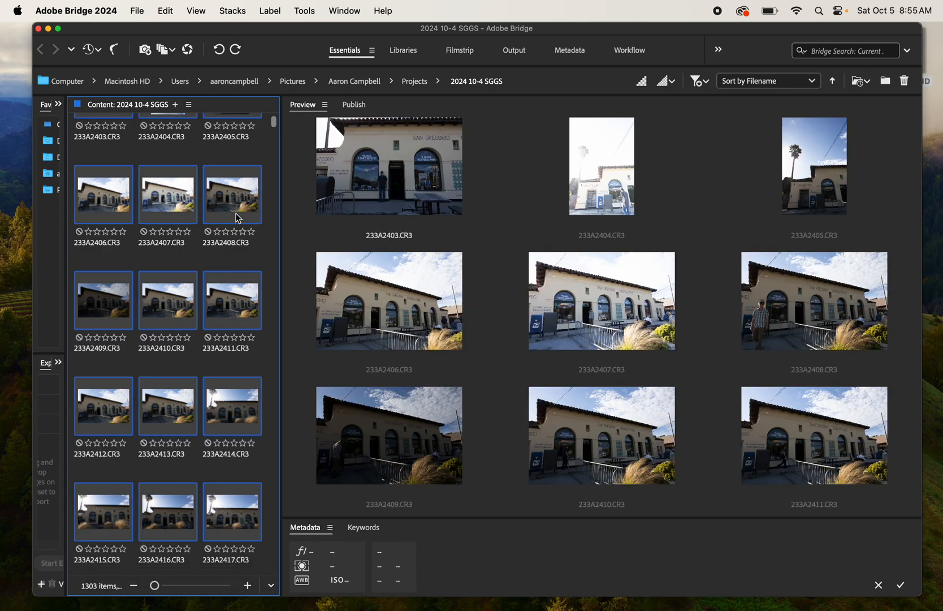
click(255, 152)
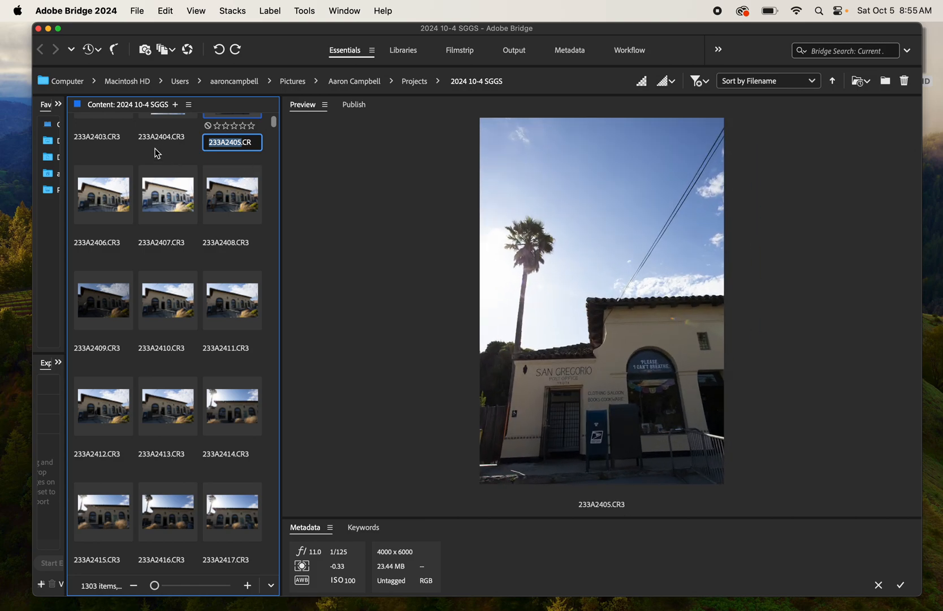
click(160, 306)
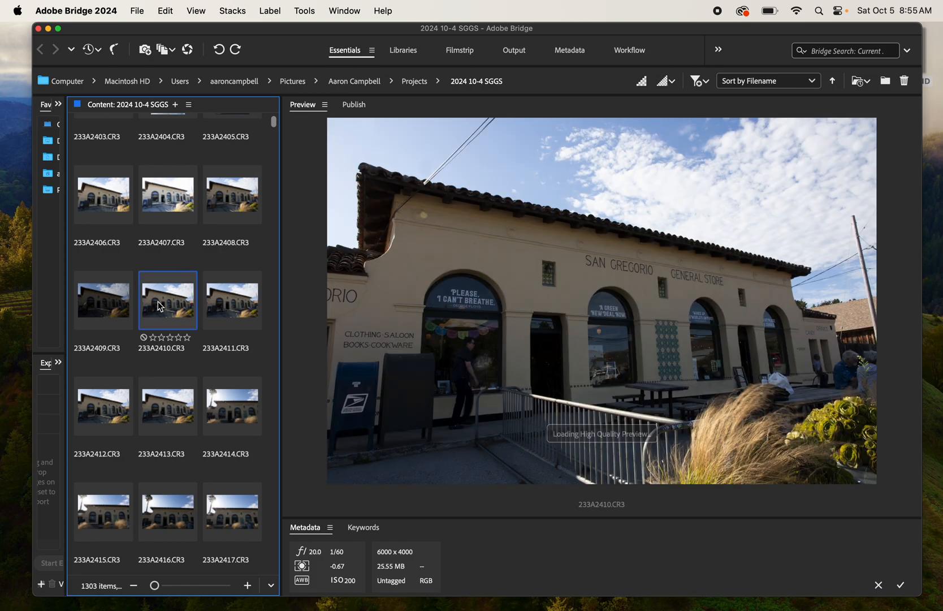
Advance through the photos to 233A2424.CR3 and examine the group standing before the store with the loupe magnifier.
key(Right)
key(Down)
key(Down)
key(Down)
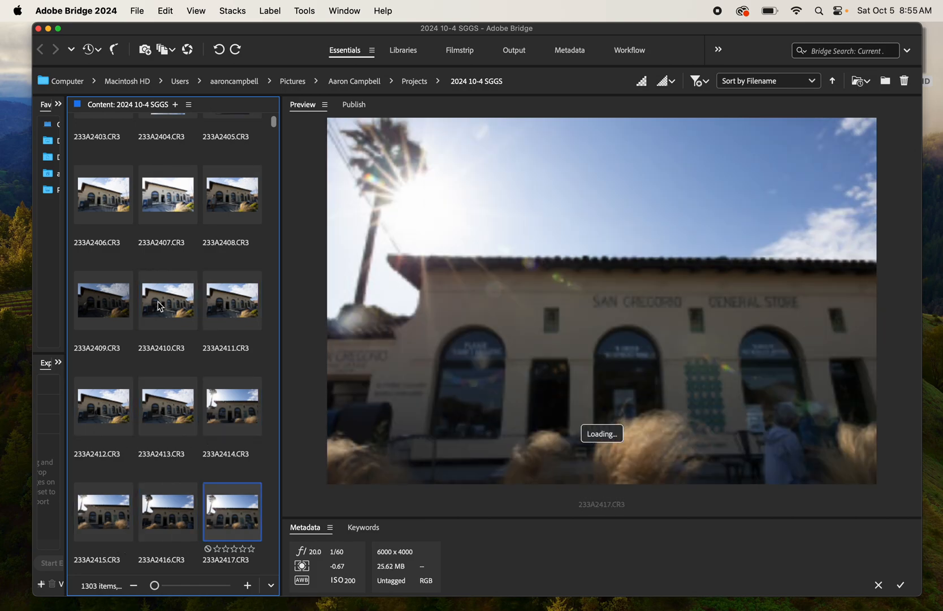
key(Right)
key(Right)
key(Right)
key(Right)
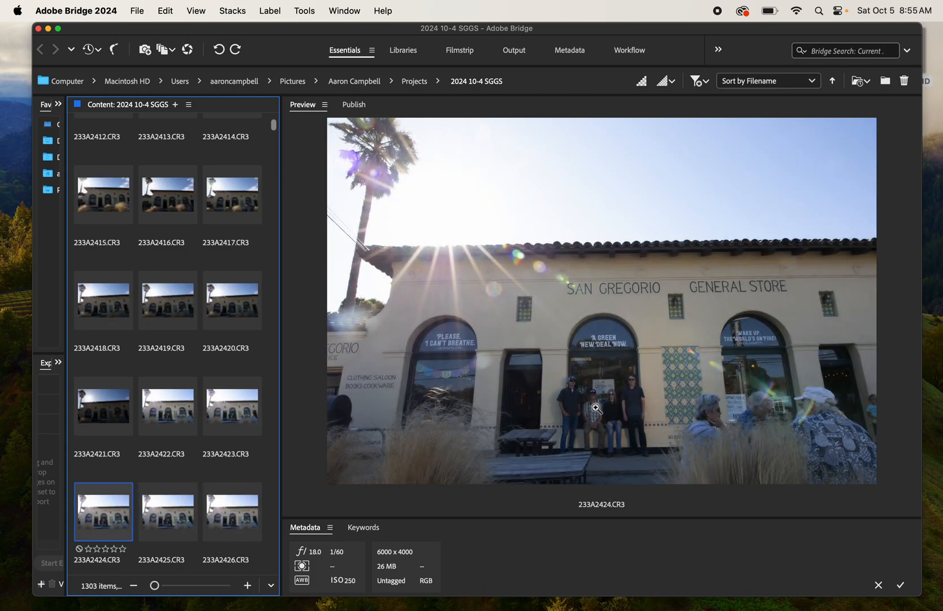
click(596, 406)
mouse_move(597, 406)
mouse_down()
mouse_move(573, 383)
mouse_move(599, 388)
mouse_up()
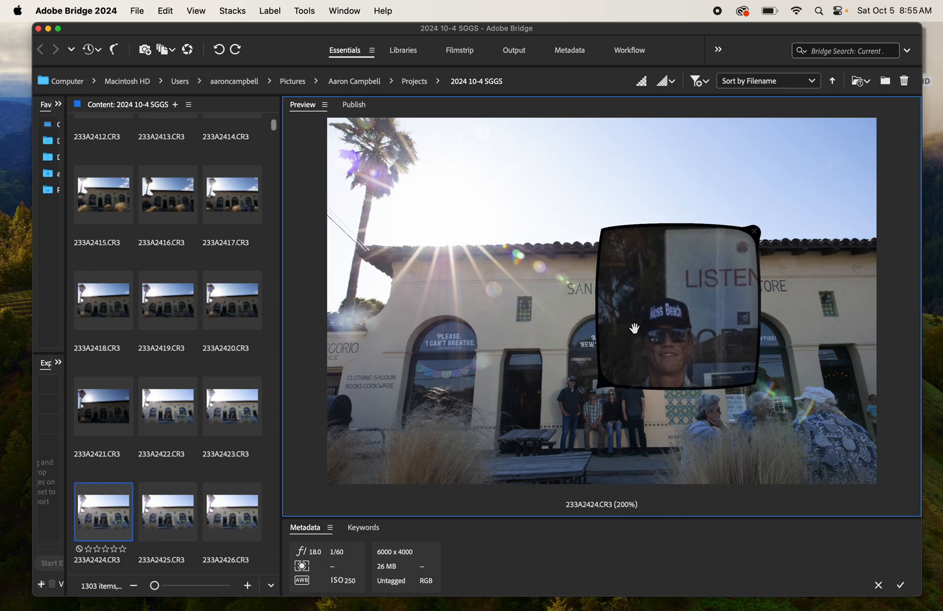
Compare the group members' faces under the loupe across 233A2424.CR3, 233A2423.CR3 and 233A2422.CR3.
drag(634, 330, 677, 335)
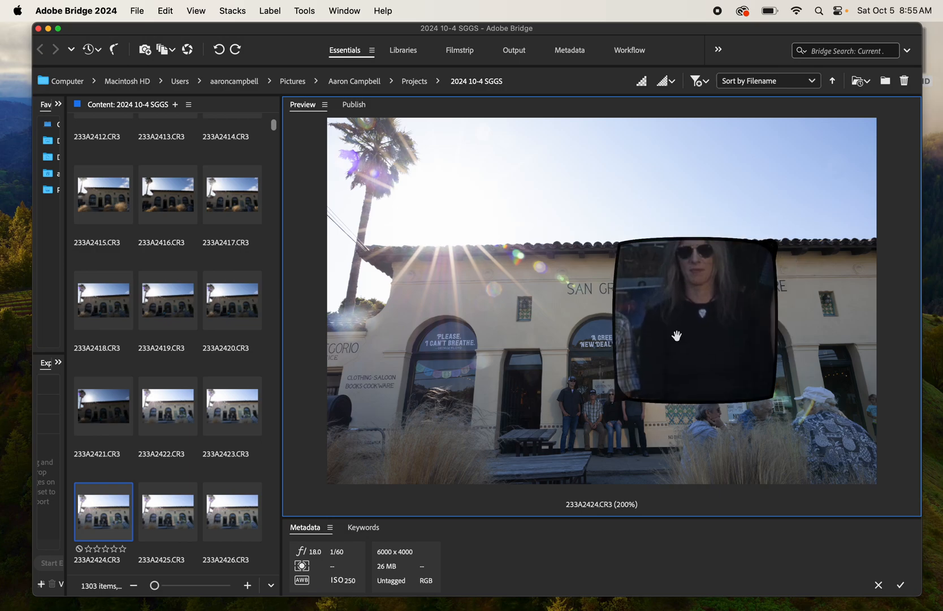
key(Right)
key(Left)
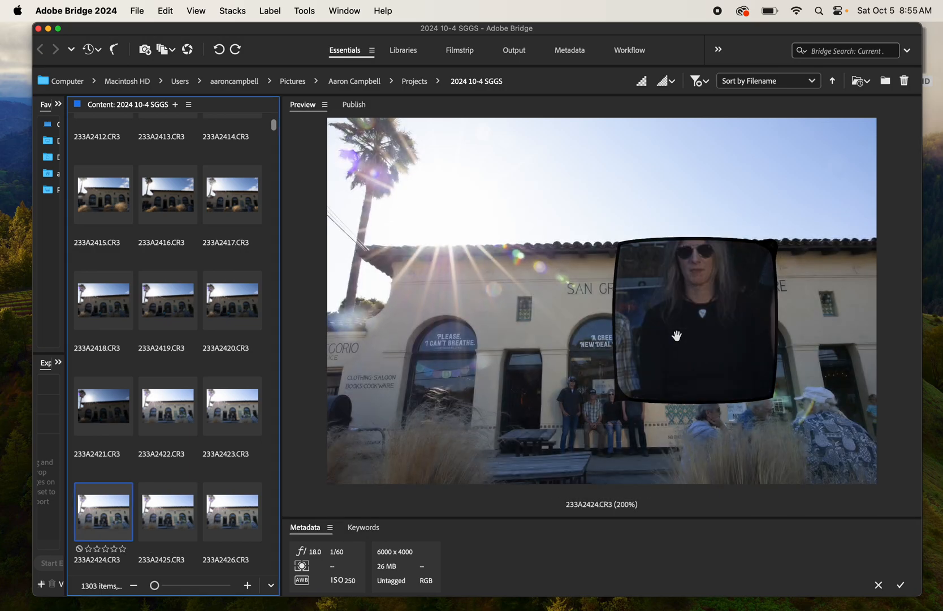
key(Left)
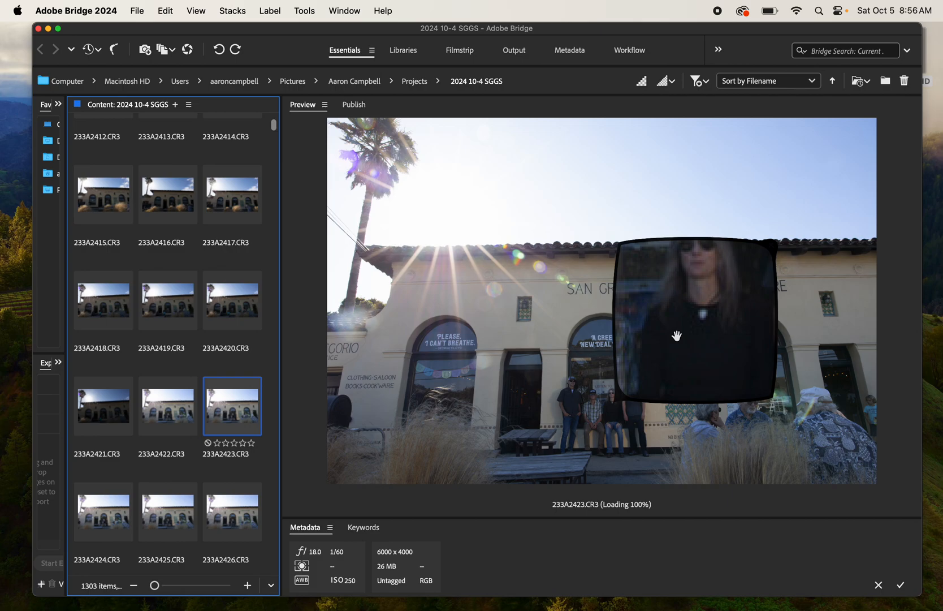
key(Left)
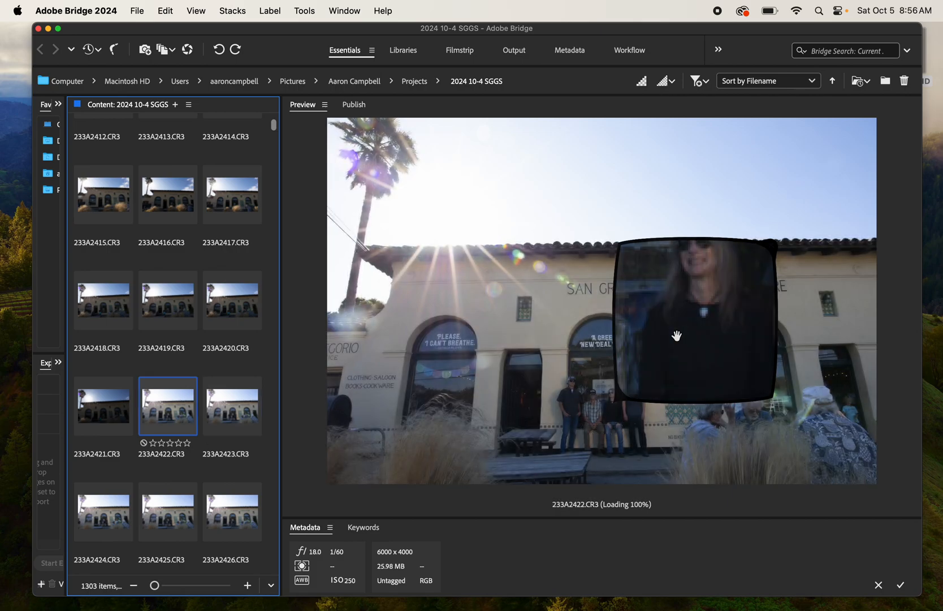
key(Left)
key(Right)
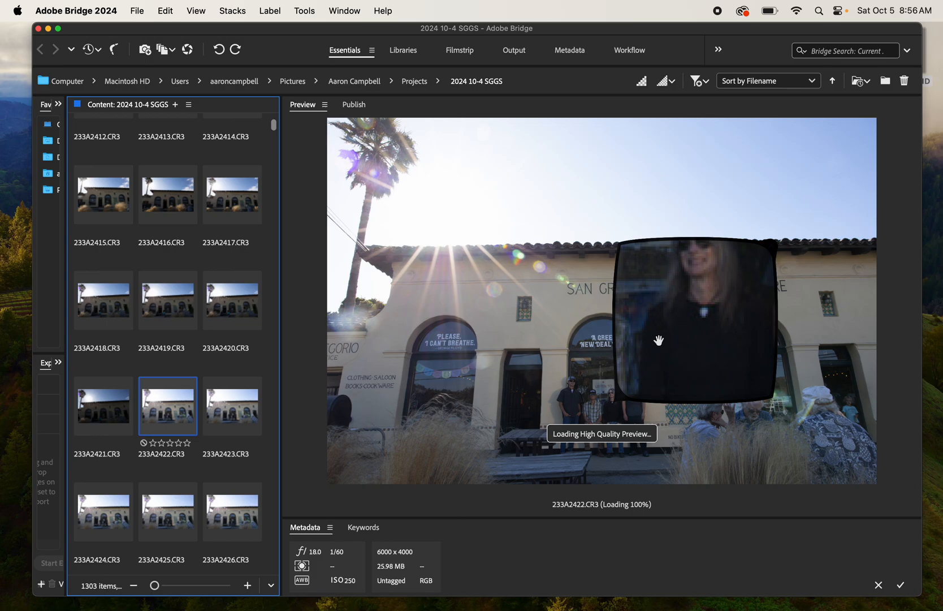
Inspect the group in 233A2422.CR3 with the loupe, close the loupe and rate the photo five stars.
click(656, 337)
drag(656, 334, 669, 301)
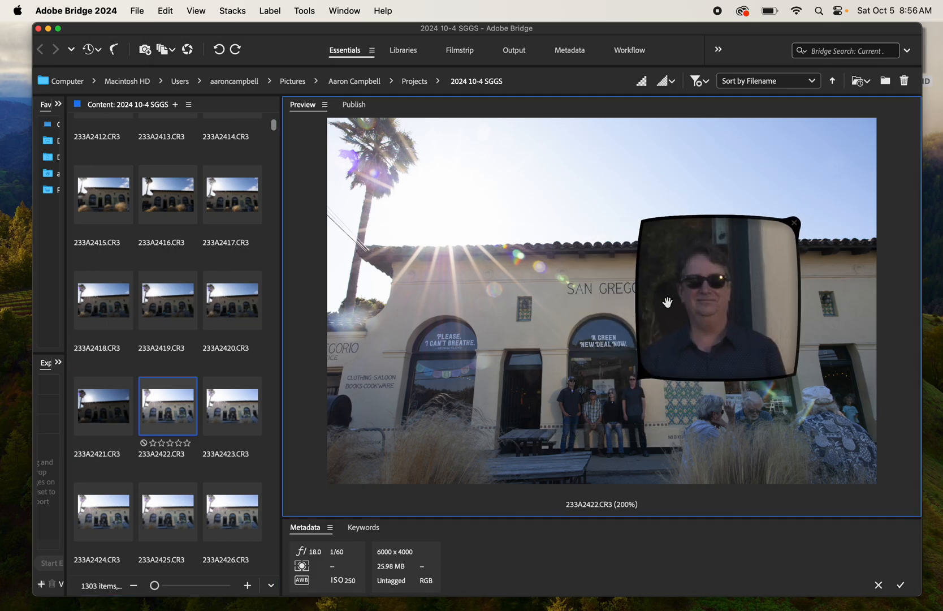
click(797, 225)
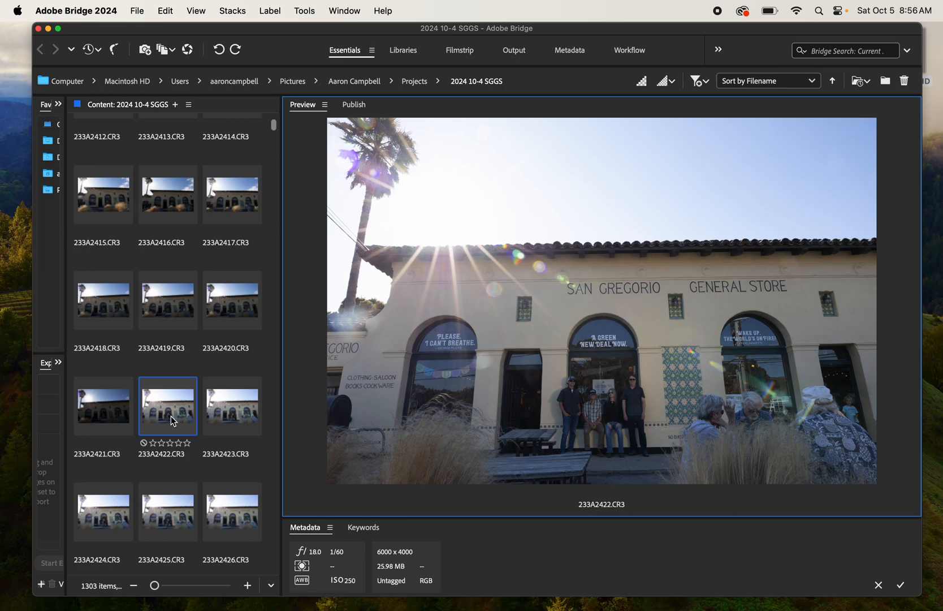
click(188, 444)
Preview the remaining storefront photos from 233A2423.CR3 onward, continuing to the wooden-wall group photo 233A2434.CR3.
key(Right)
key(Right)
key(Right)
key(Right)
key(Right)
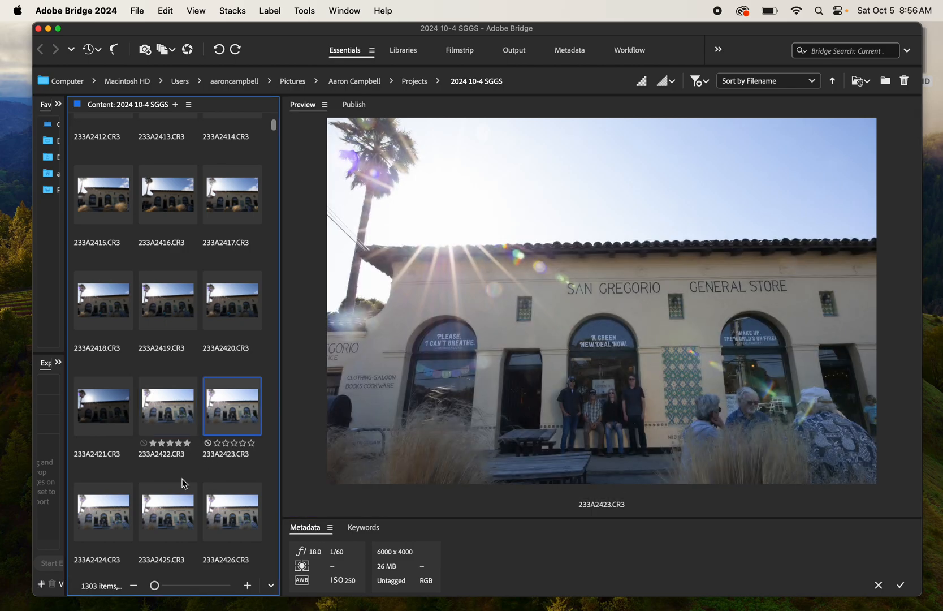
key(Right)
key(Right)
key(Right)
key(Right)
key(Right)
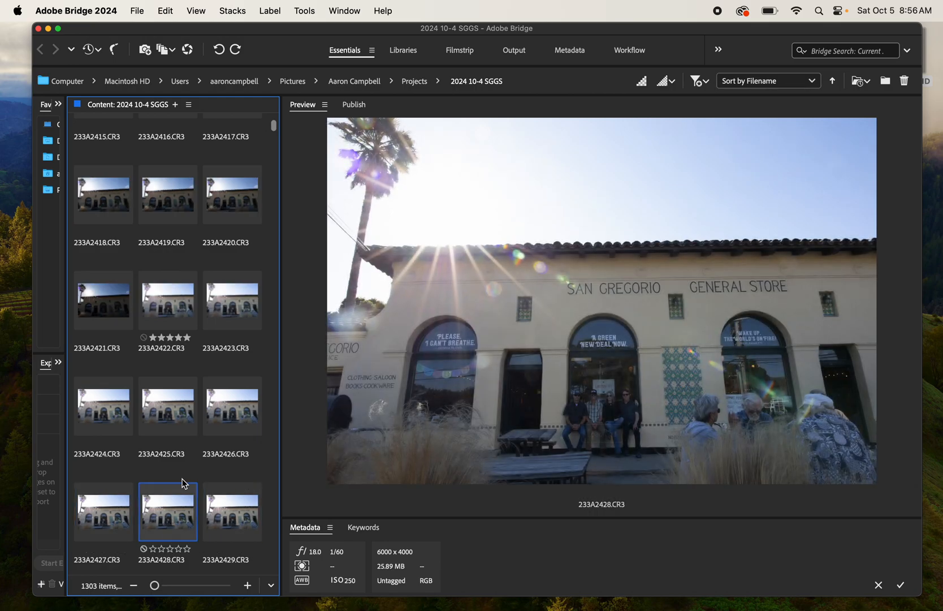
key(Right)
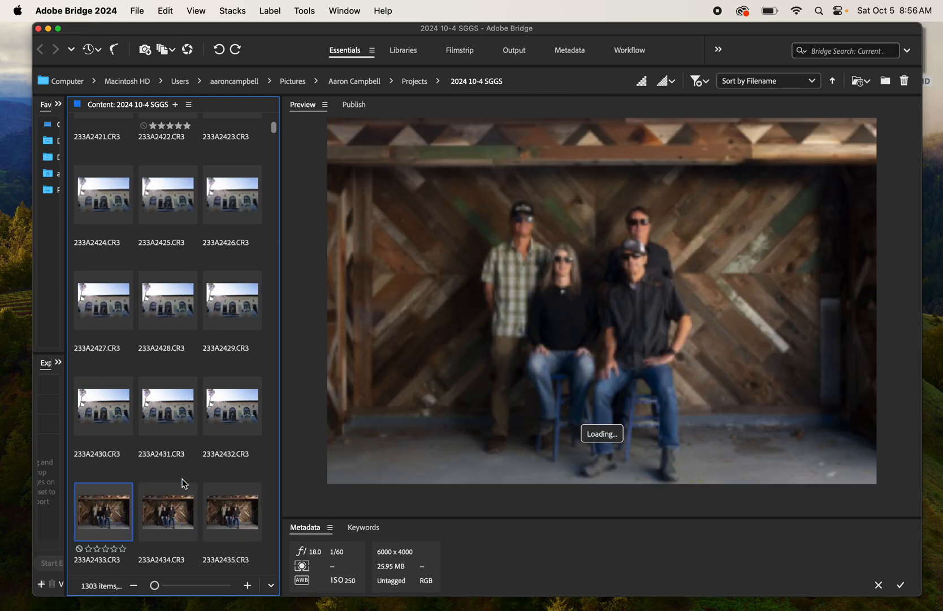
key(Right)
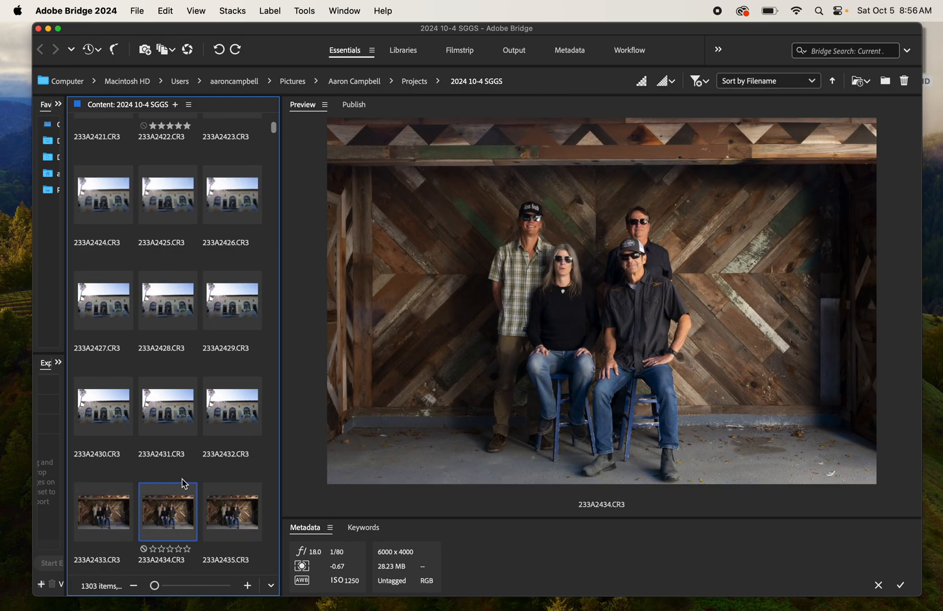
Go back to the wooden-wall group photo 233A2433.CR3 and rate it five stars.
key(Left)
key(super+5)
key(Right)
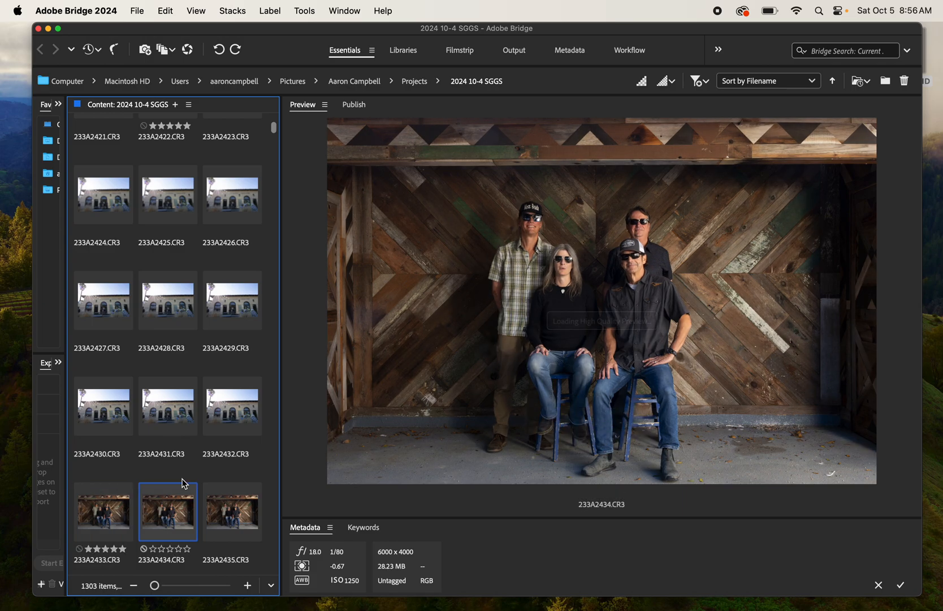
Advance to the wooden-wall group photo 233A2436.CR3 and rate it five stars.
key(Right)
key(Right)
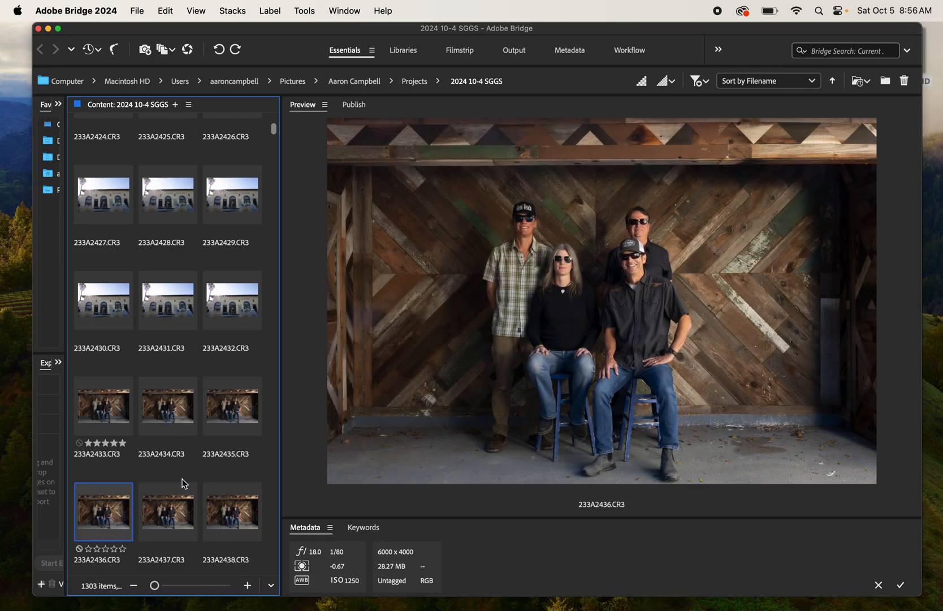
key(super+5)
Compare the group photo 233A2437.CR3 with its neighbour 233A2436.CR3 and rate 233A2437.CR3 five stars.
key(Right)
key(Right)
key(Left)
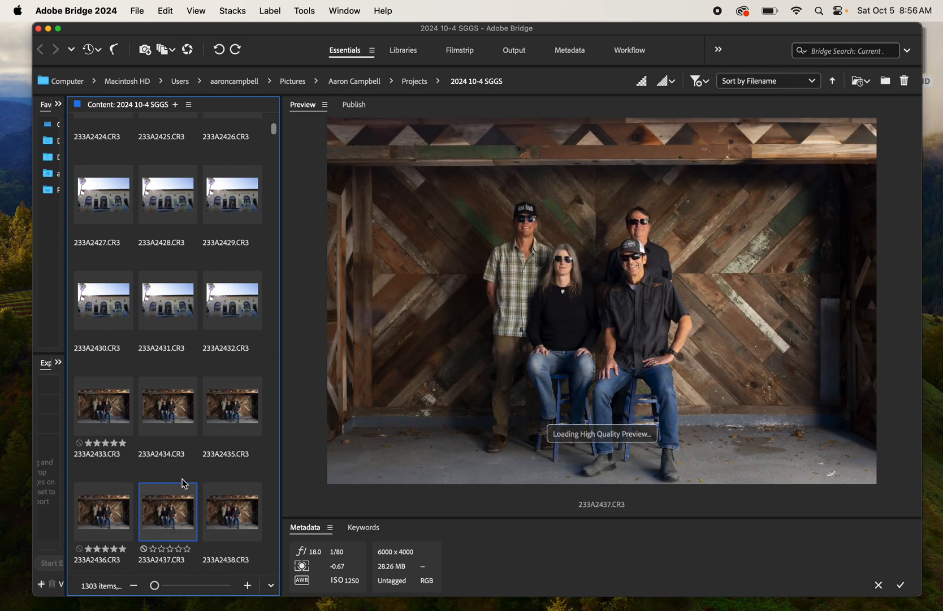
key(Left)
key(Right)
key(Left)
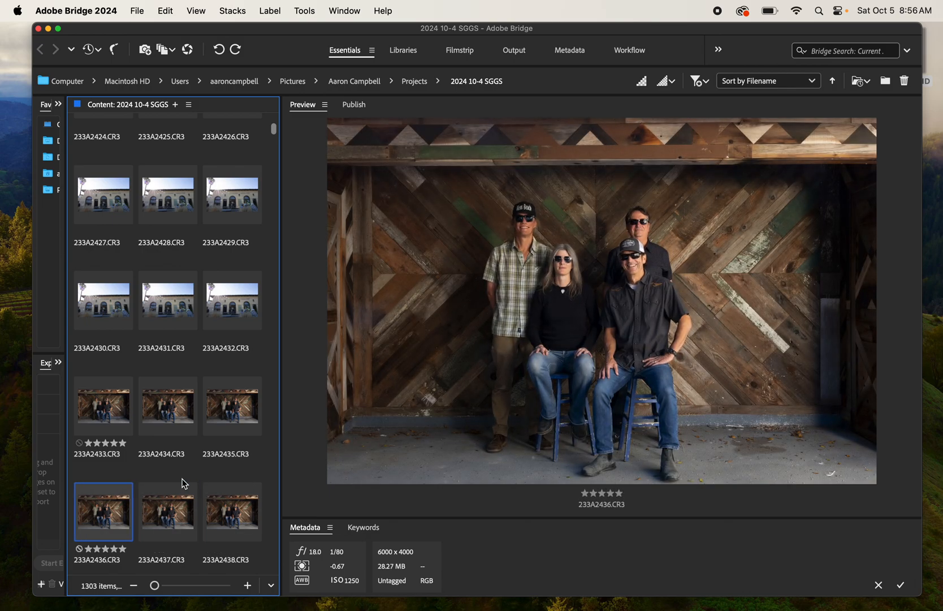
key(Right)
Go through the rest of the wooden-wall photos to the bookshop shots and rate 233A2445.CR3 five stars.
key(Down)
key(Right)
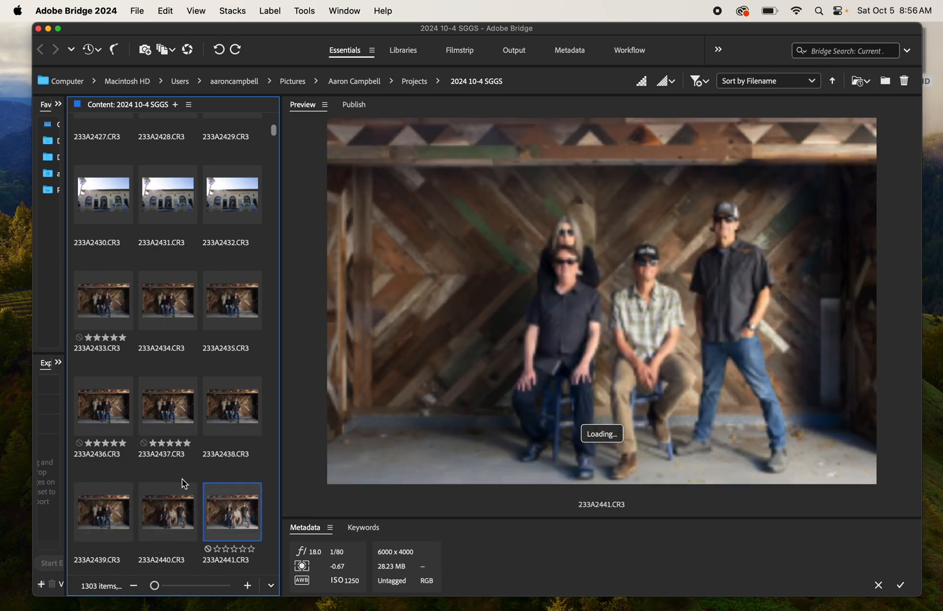
key(Right)
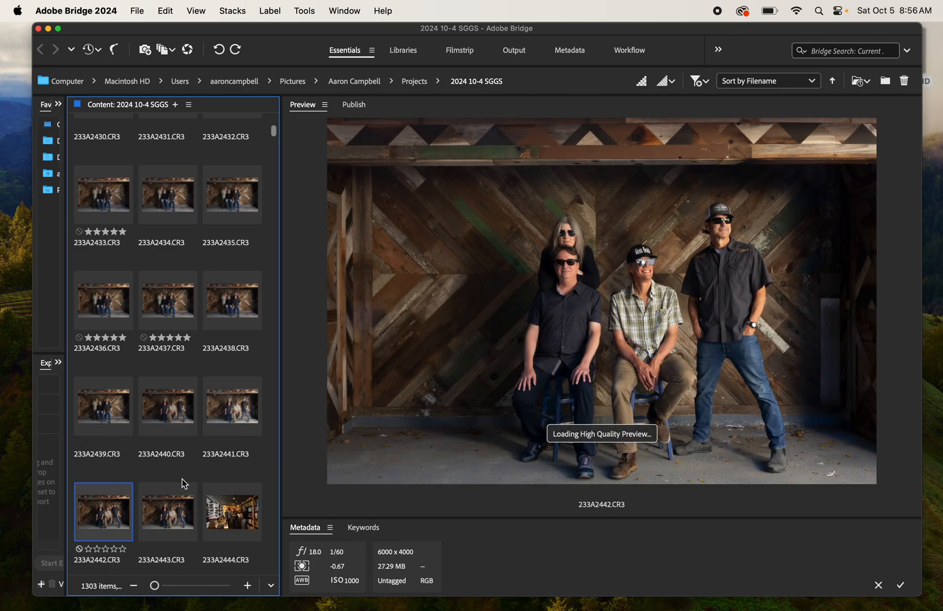
click(232, 509)
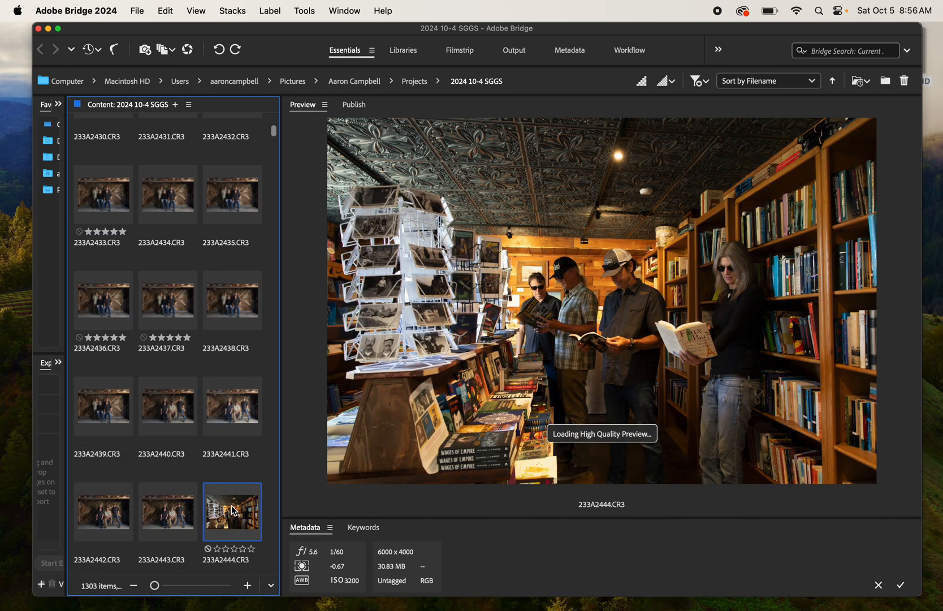
key(Right)
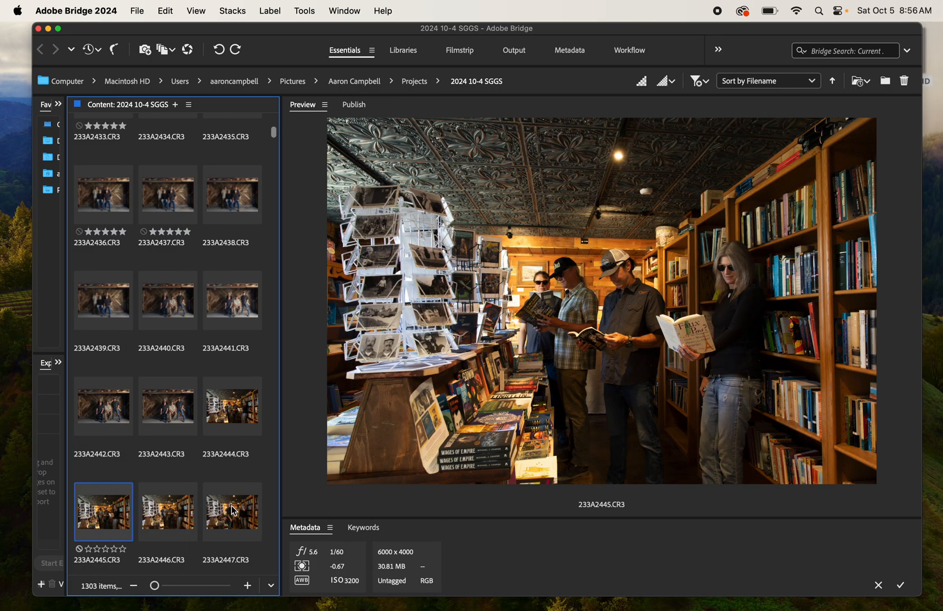
Jump ahead to the performance photos around 233A2500.CR3 and preview the silhouetted drummer shots through 233A2531.CR3.
scroll(242, 485, down, 15)
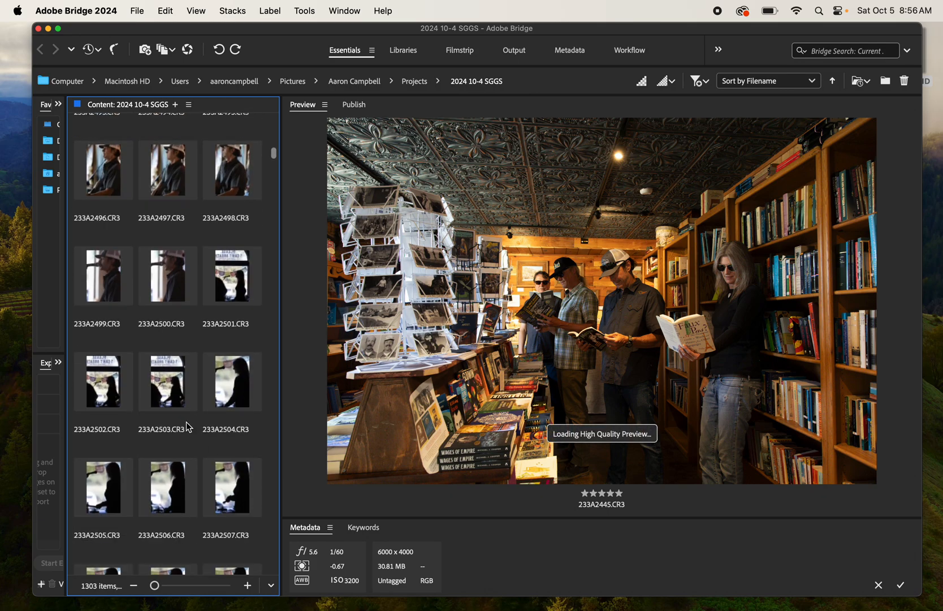
click(164, 284)
key(Right)
key(Down)
key(Down)
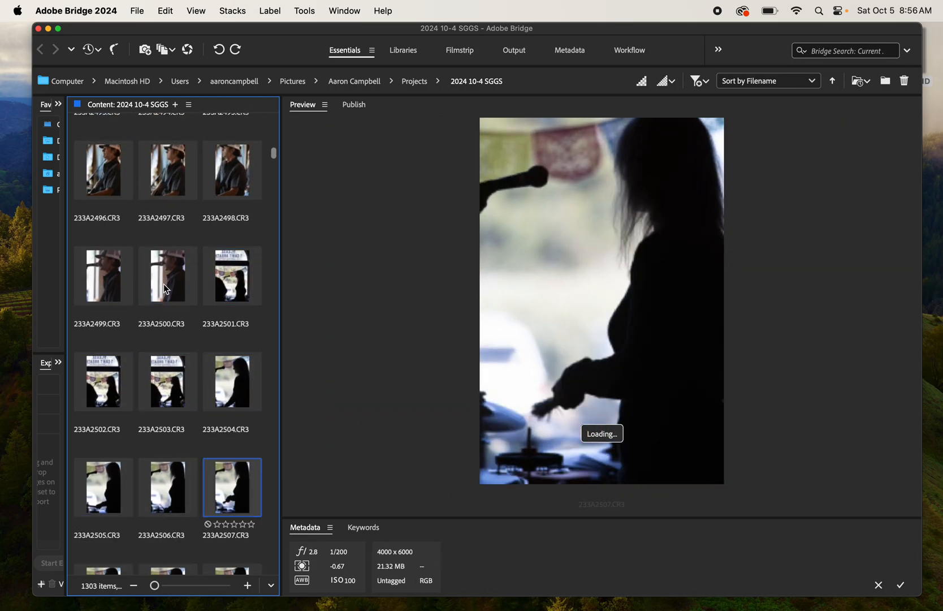
key(Down)
key(Down)
key(Down)
key(Down)
key(Down)
key(Down)
key(Down)
key(Down)
key(Down)
key(Down)
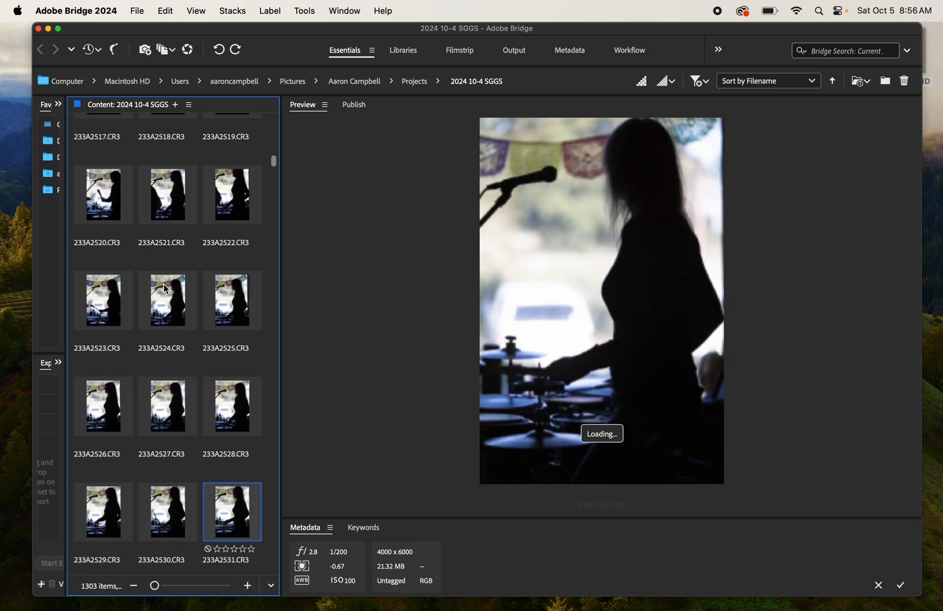
Skim from the drummer silhouettes to the band performance photos, examining the guitarist shots around 233A2555.CR3 and 233A2561.CR3.
key(Down)
key(Down)
key(Down)
key(Down)
key(Down)
key(Down)
key(Down)
key(Down)
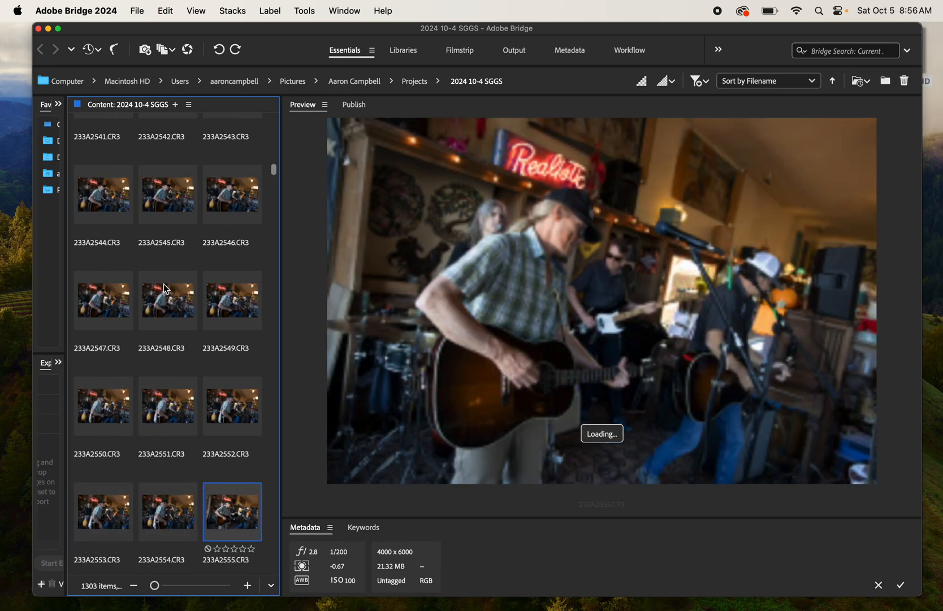
key(Down)
key(Down)
key(Left)
key(Left)
key(Left)
key(Left)
key(Left)
key(Left)
key(Left)
key(Left)
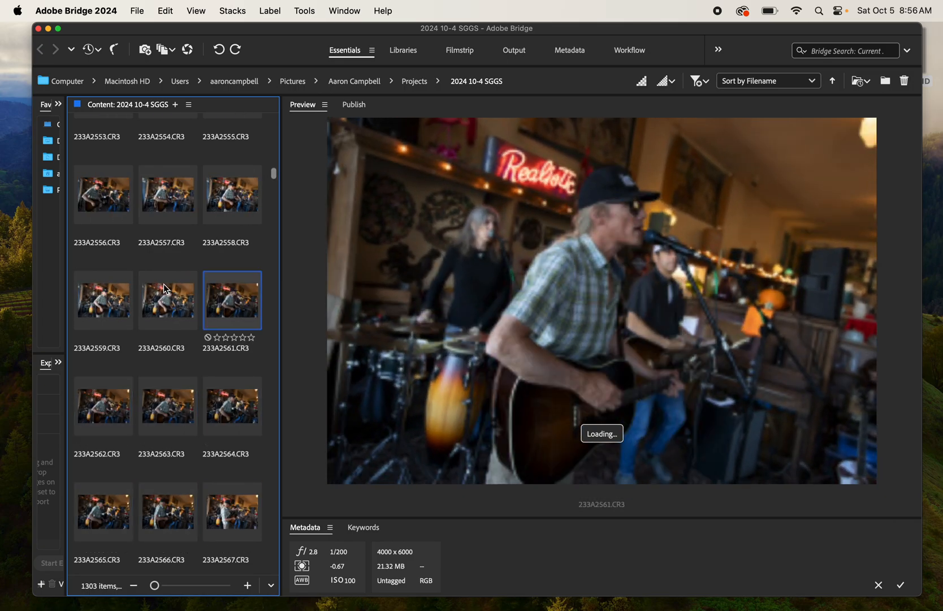
Preview the band performance photos one after another from 233A2561.CR3 to 233A2569.CR3.
key(Right)
key(Right)
key(Right)
key(Right)
key(Right)
key(Right)
key(Right)
key(Right)
key(Right)
key(Right)
key(Right)
key(Right)
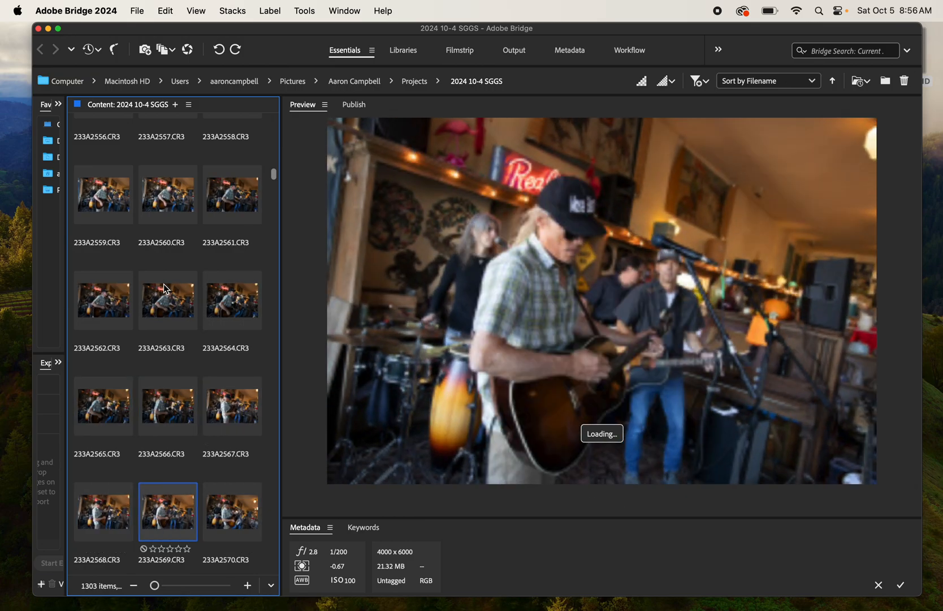
Skip ahead row by row through the wider stage shots to 233A2589.CR3.
key(Down)
key(Down)
key(Down)
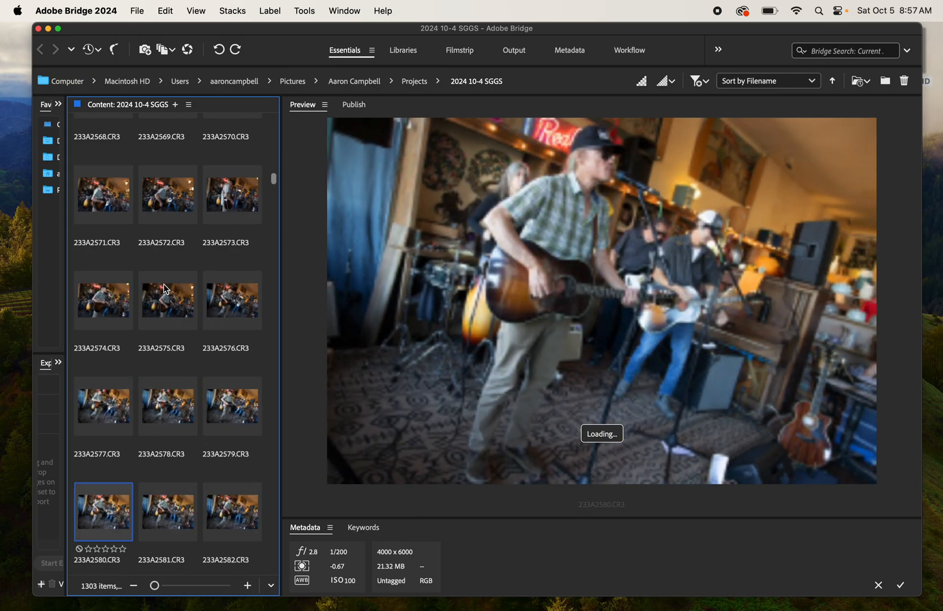
key(Down)
key(Left)
key(Down)
key(Down)
key(Down)
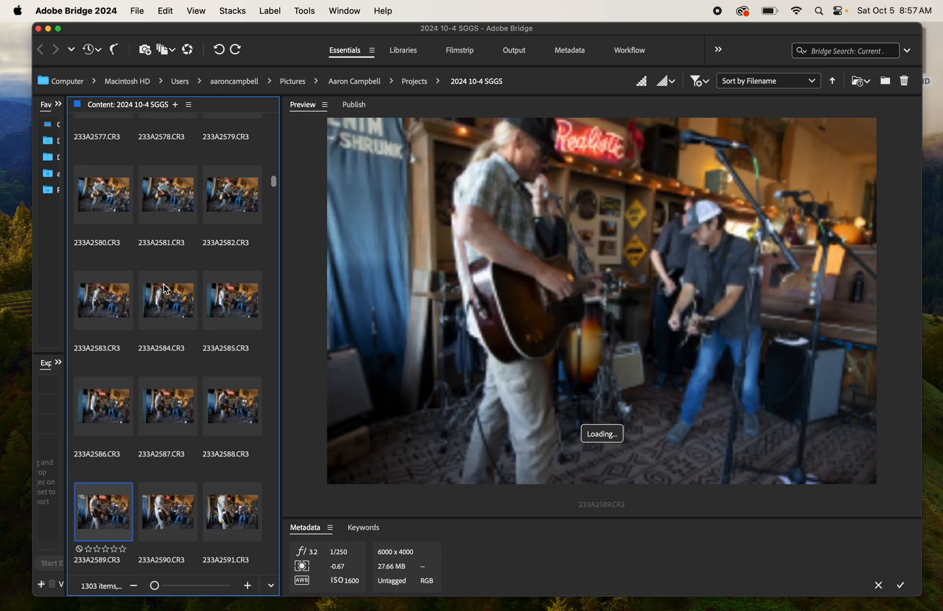
Preview the guitarist photos one by one from 233A2589.CR3 to 233A2600.CR3.
key(Right)
key(Right)
key(Right)
key(Right)
key(Right)
key(Right)
key(Right)
key(Right)
key(Right)
key(Right)
key(Right)
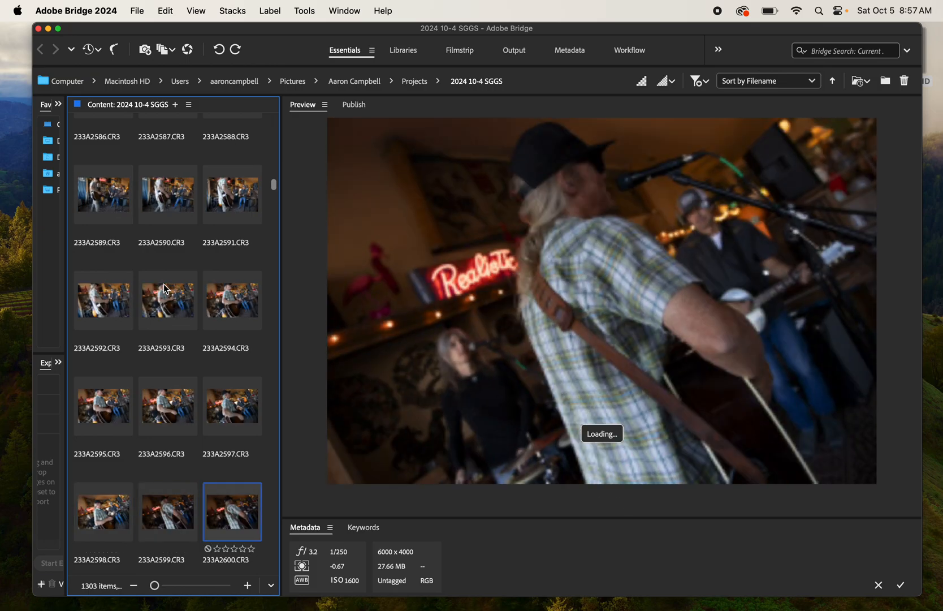
Look back and forth through the shots taken behind the guitarist around 233A2603.CR3, continuing to 233A2606.CR3.
key(Up)
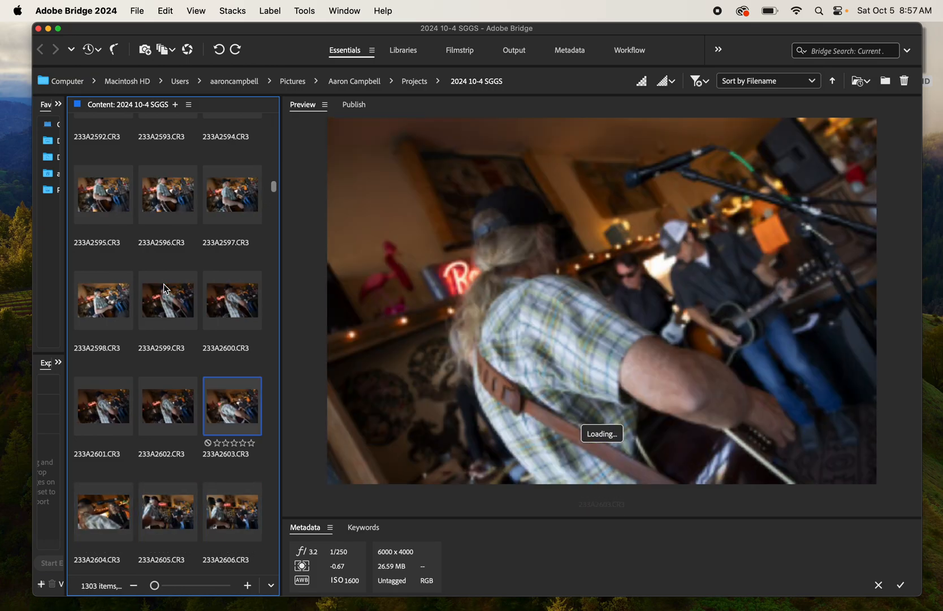
key(Left)
key(Left)
key(Left)
key(Right)
key(Right)
key(Right)
key(Right)
key(Right)
key(Right)
key(Right)
key(Right)
key(Right)
key(Right)
key(Right)
key(Right)
key(Right)
key(Right)
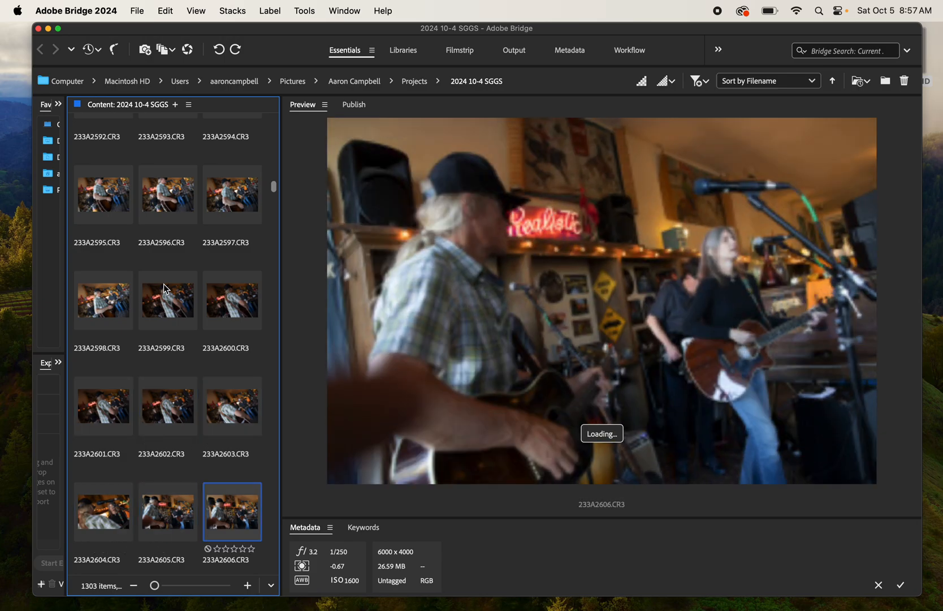
Preview the full-band stage photos in sequence from 233A2606.CR3 to 233A2626.CR3.
key(Right)
key(Right)
key(Right)
key(Right)
key(Right)
key(Right)
key(Right)
key(Right)
key(Right)
key(Right)
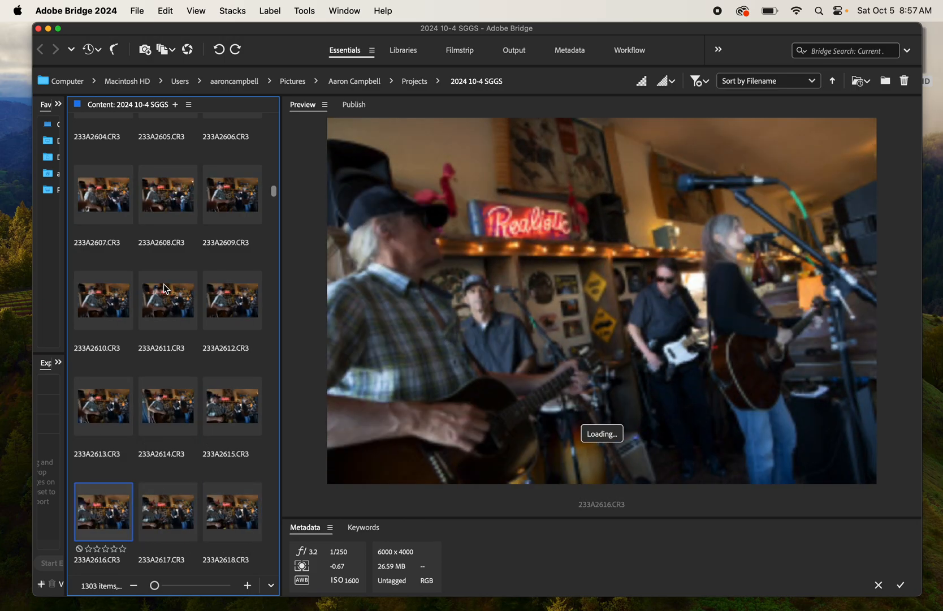
key(Right)
key(Right)
key(Right)
key(Right)
key(Right)
key(Right)
key(Right)
key(Right)
key(Right)
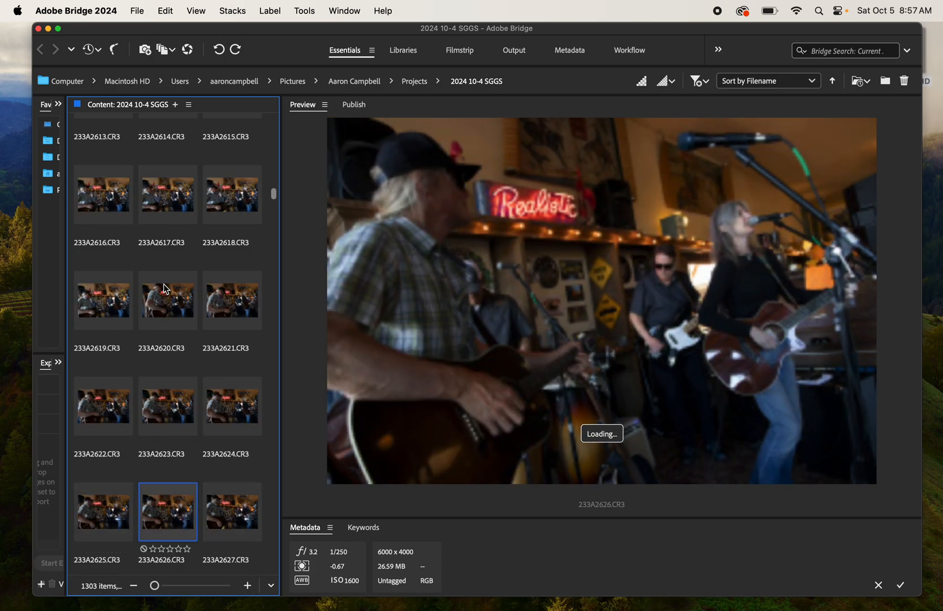
Advance to the over-the-shoulder shots of the singing guitarist and compare 233A2635.CR3 through 233A2638.CR3.
key(Right)
key(Right)
key(Right)
key(Right)
key(Right)
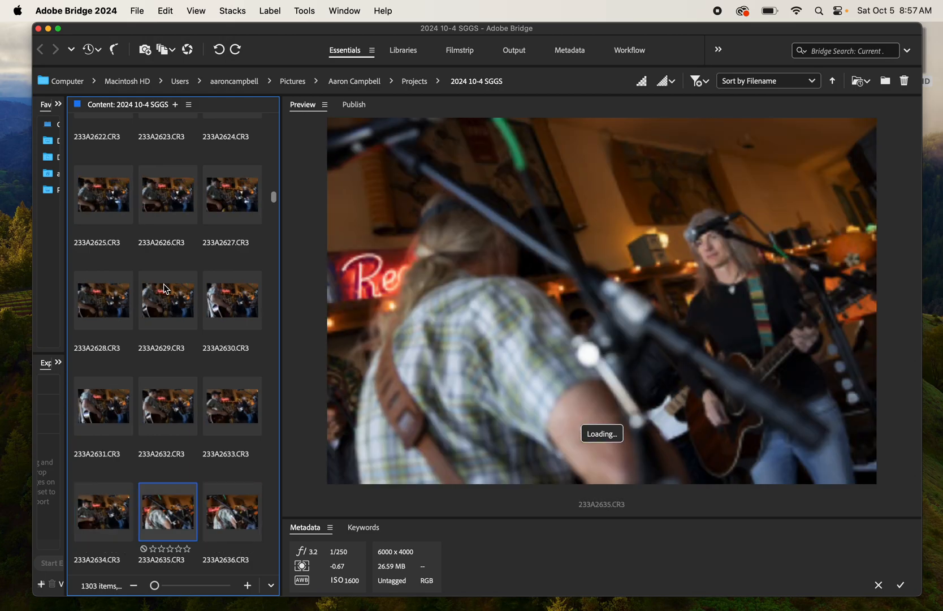
key(Left)
key(Left)
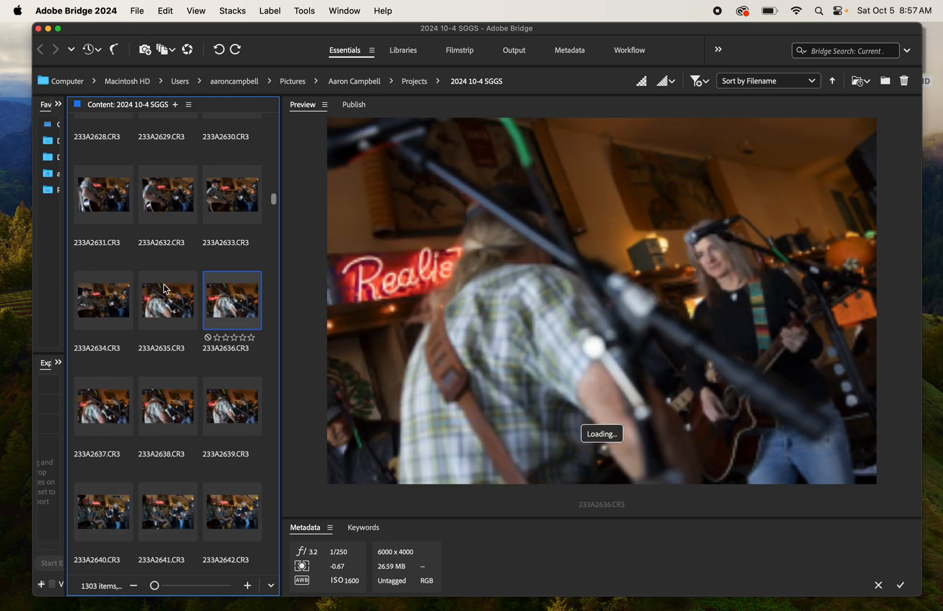
key(Right)
key(Right)
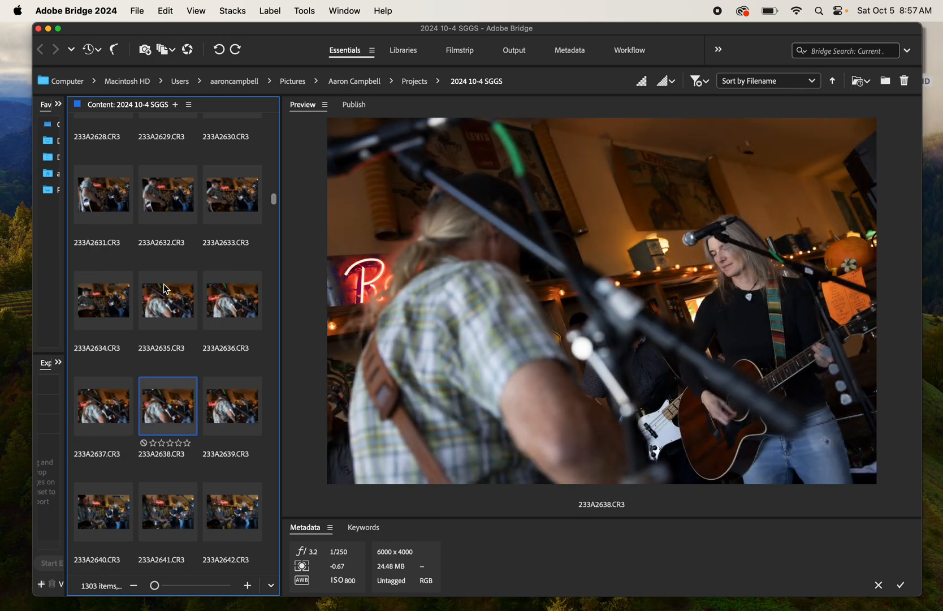
Go back and forth through the over-the-shoulder shots around 233A2636.CR3 to 233A2639.CR3 to compare them.
key(Right)
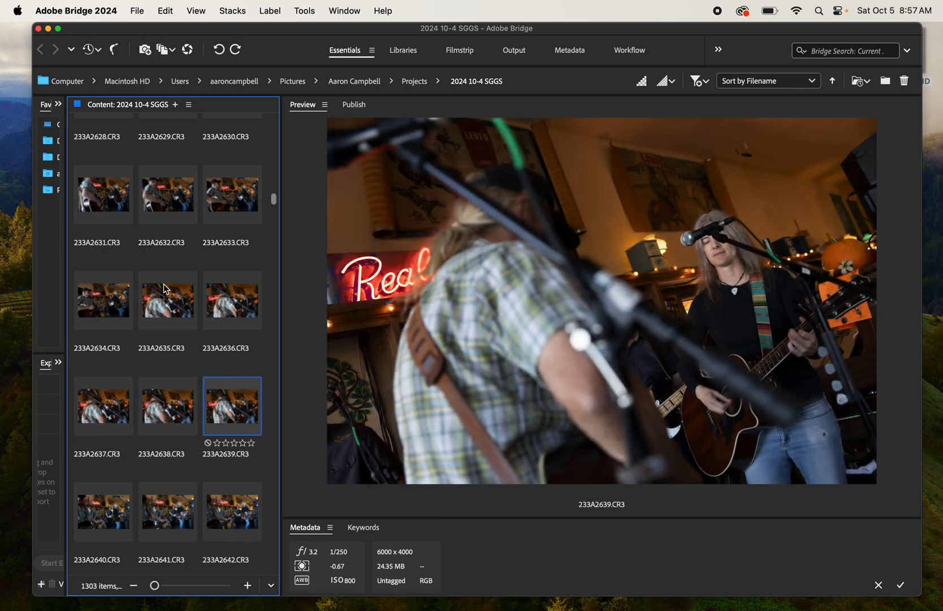
key(Right)
key(Left)
key(Left)
key(Left)
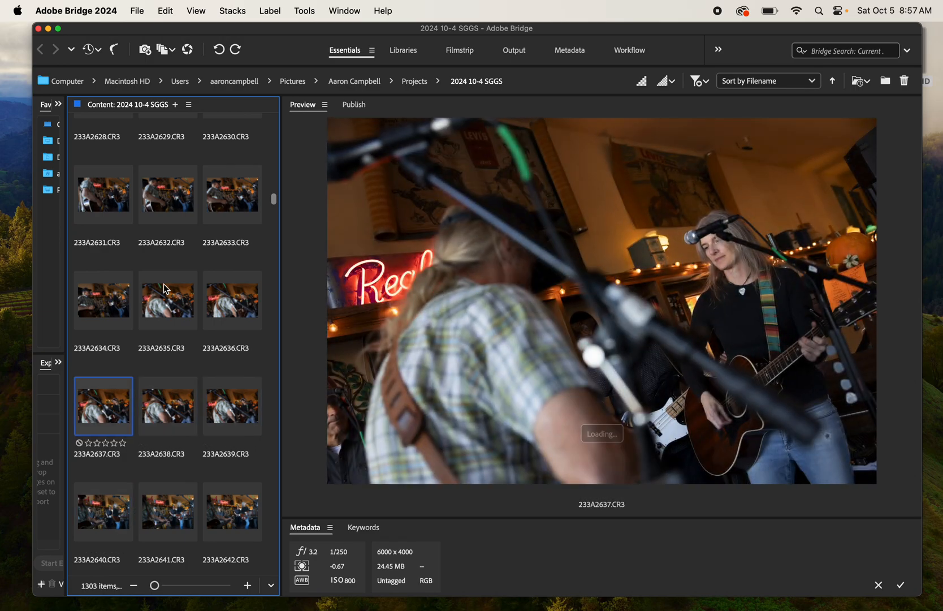
key(Left)
key(Left)
key(Left)
key(Left)
key(Left)
key(Right)
key(Right)
key(Right)
key(Right)
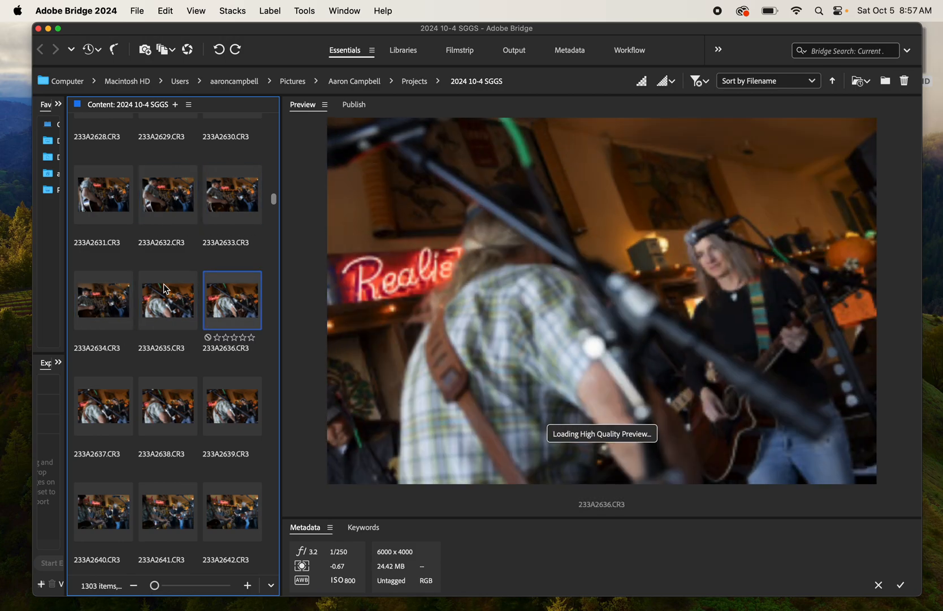
Preview the following stage photos in sequence from 233A2637.CR3 up to 233A2649.CR3.
key(Right)
key(Right)
key(Right)
key(Right)
key(Right)
key(Right)
key(Right)
key(Right)
key(Right)
key(Right)
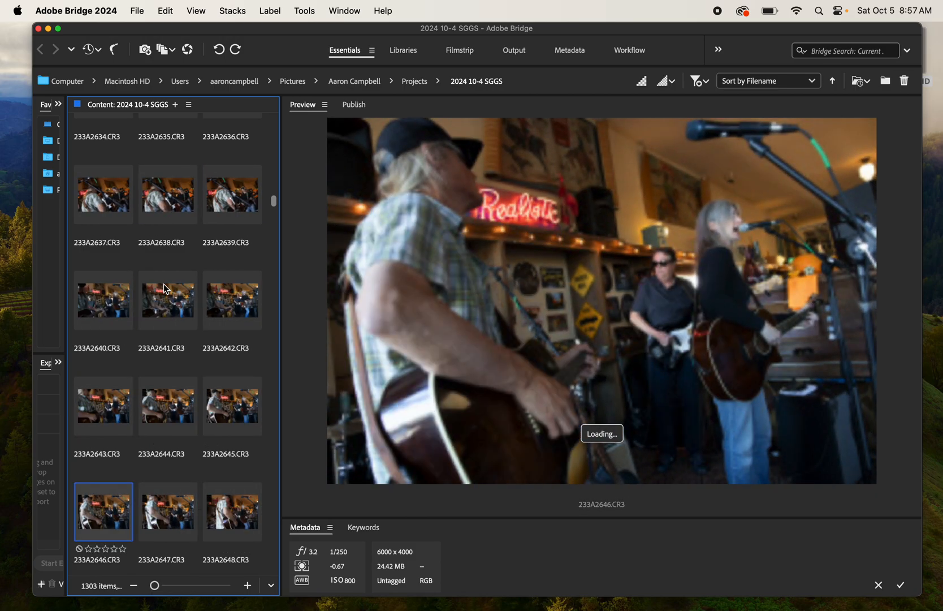
key(Right)
key(Right)
key(Right)
Preview the neon-sign guitarist portraits from 233A3214.CR3 to 233A3218.CR3 and rate 233A3218.CR3 five stars.
scroll(191, 348, down, 10)
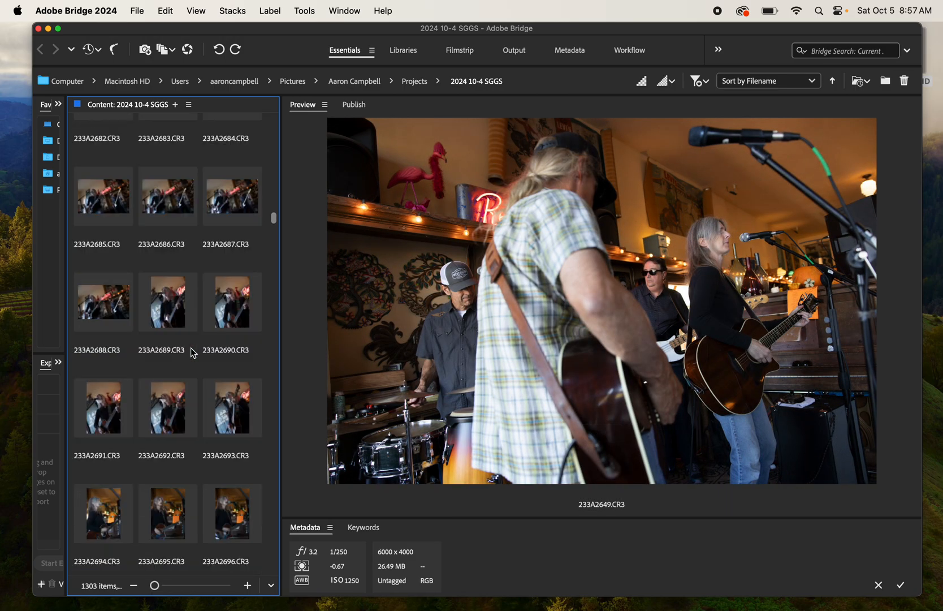
scroll(191, 347, up, 10)
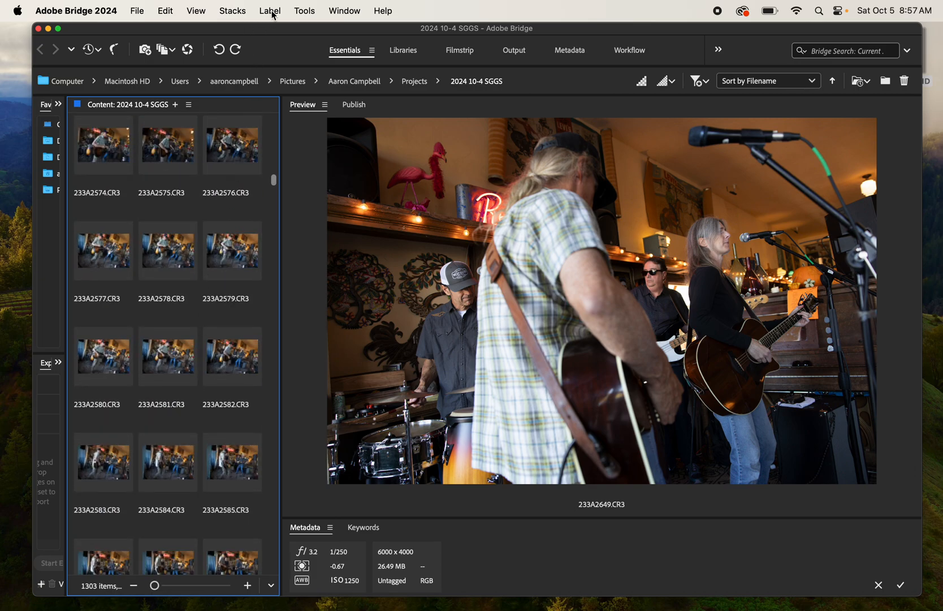
scroll(209, 246, down, 20)
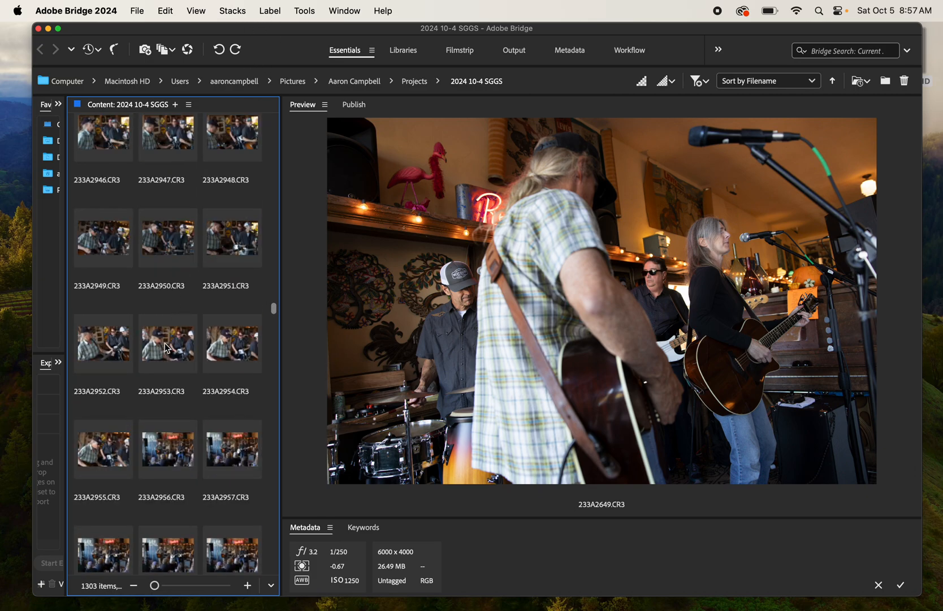
scroll(169, 355, down, 15)
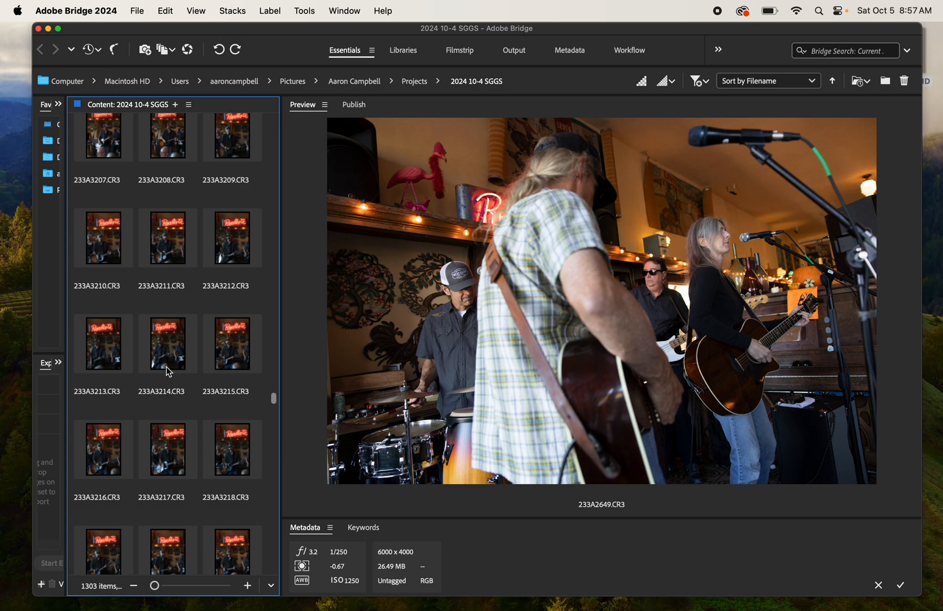
click(173, 350)
key(Right)
key(Right)
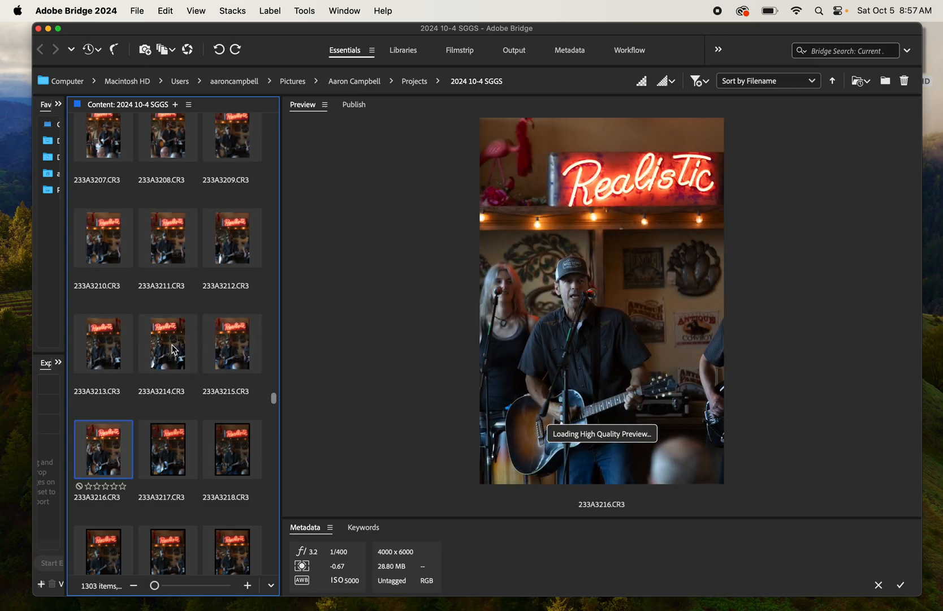
key(Right)
key(Right)
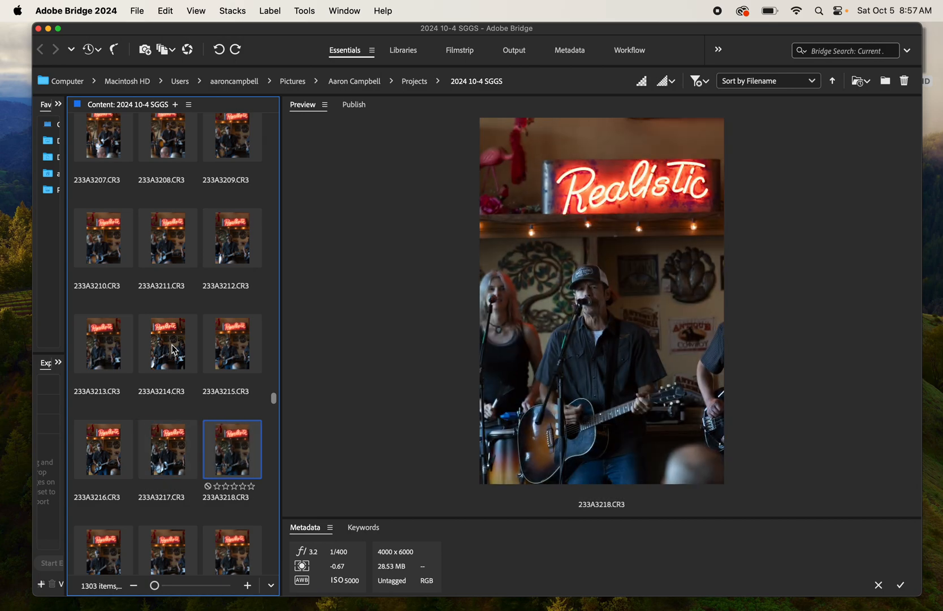
key(super+5)
Sort the photos by rating and select all the five-star ones, from 233A2422.CR3 through 233A3218.CR3.
click(166, 10)
mouse_move(189, 13)
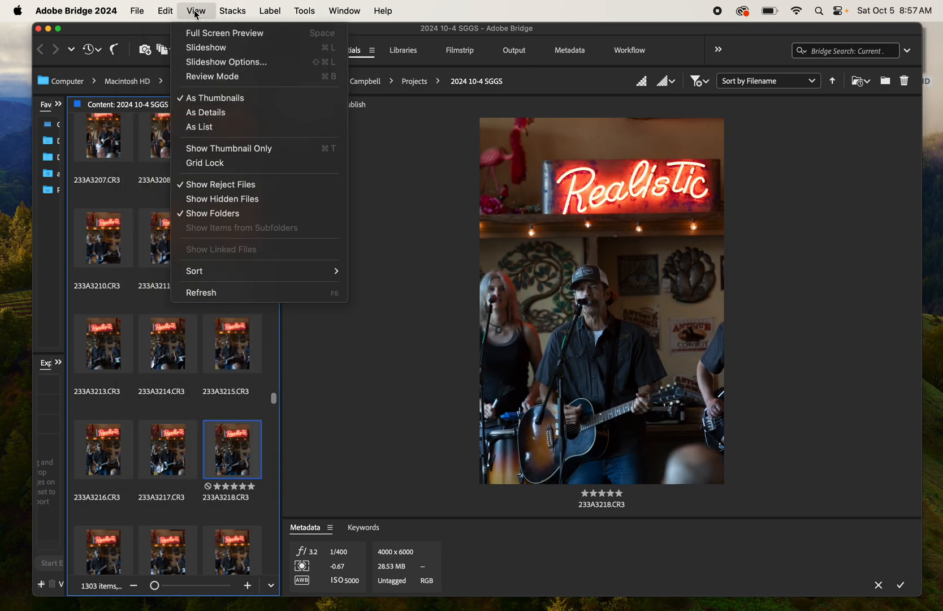
mouse_move(224, 270)
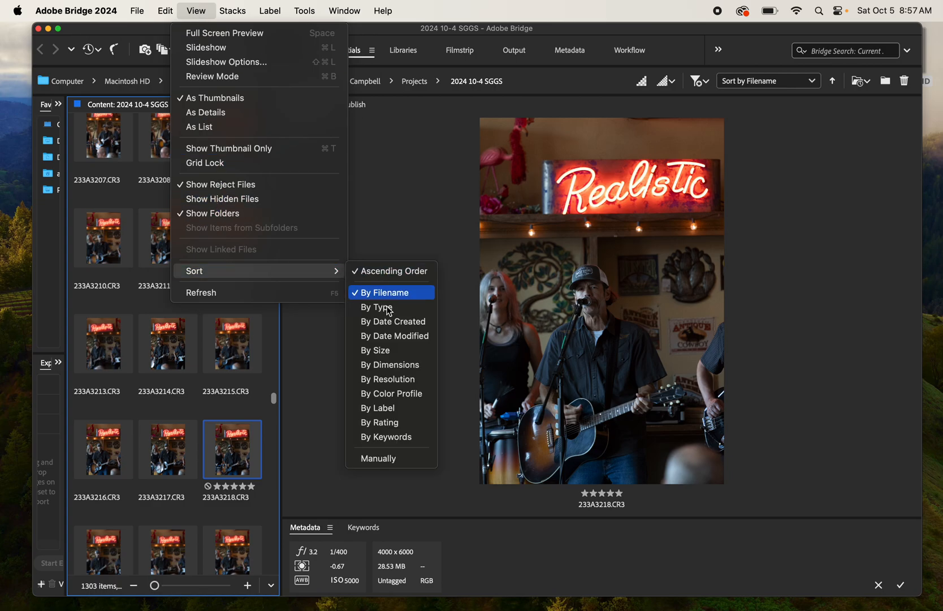
click(390, 422)
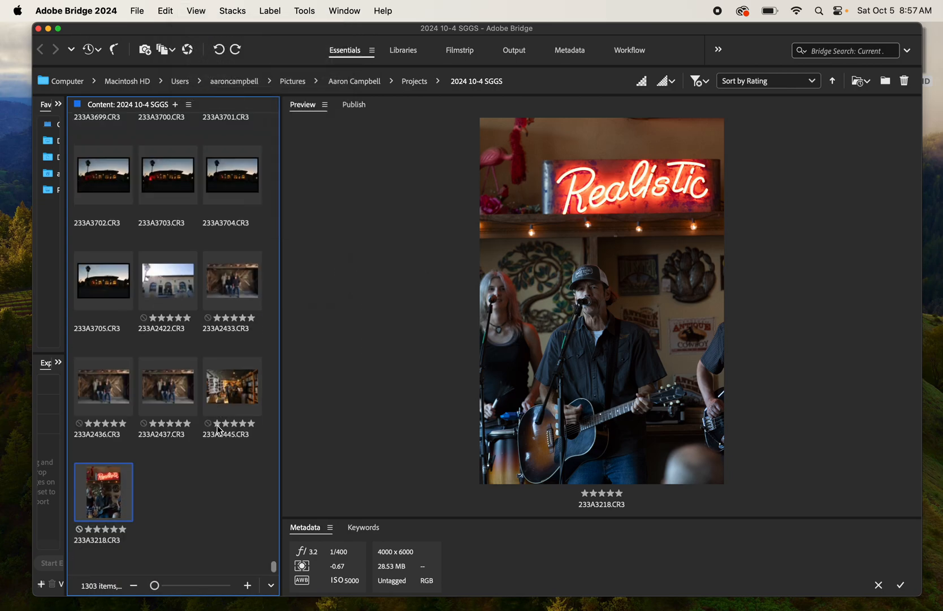
click(164, 322)
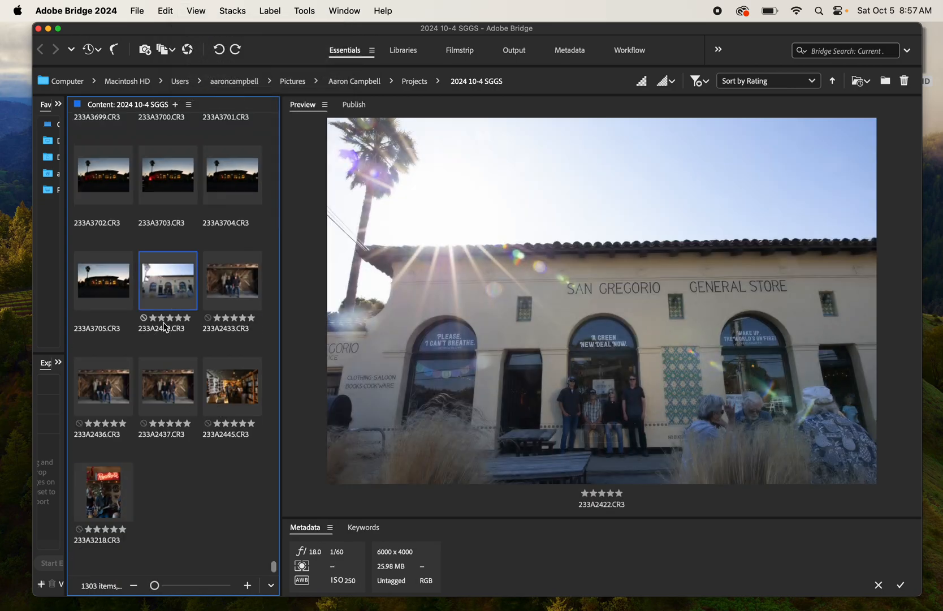
shift+click(107, 501)
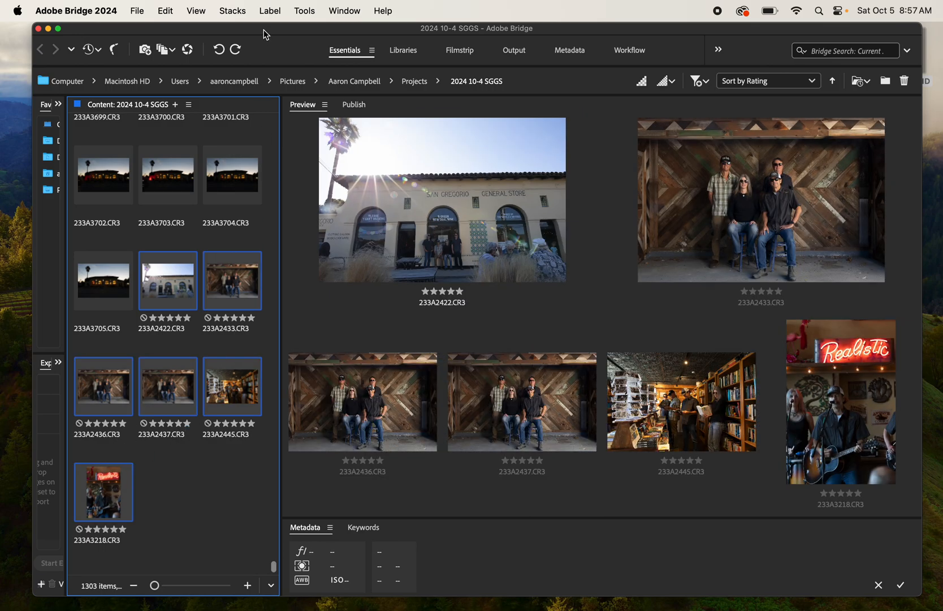
Uncover the desktop and create a new folder there named "5 stars".
drag(264, 29, 438, 33)
click(103, 196)
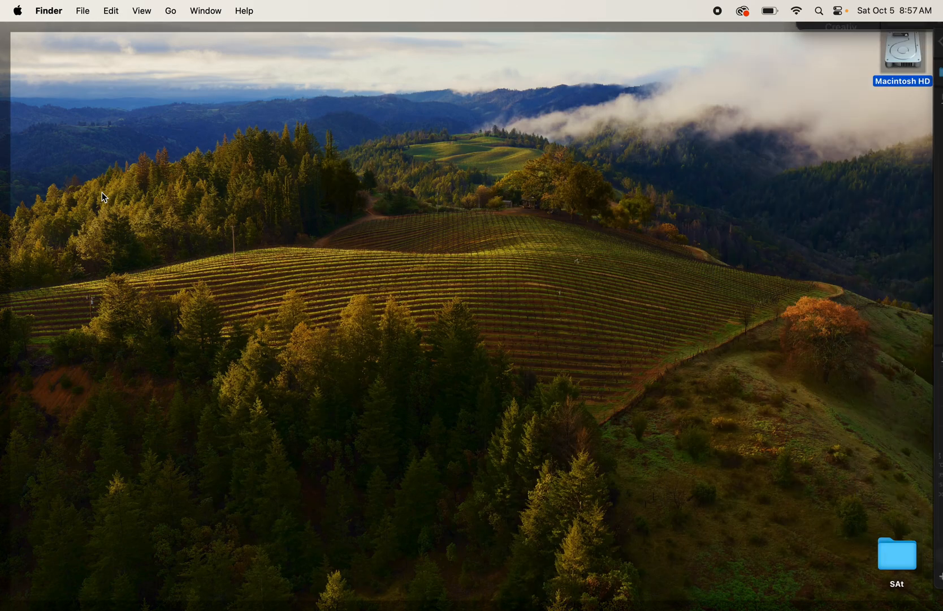
right_click(103, 193)
click(136, 206)
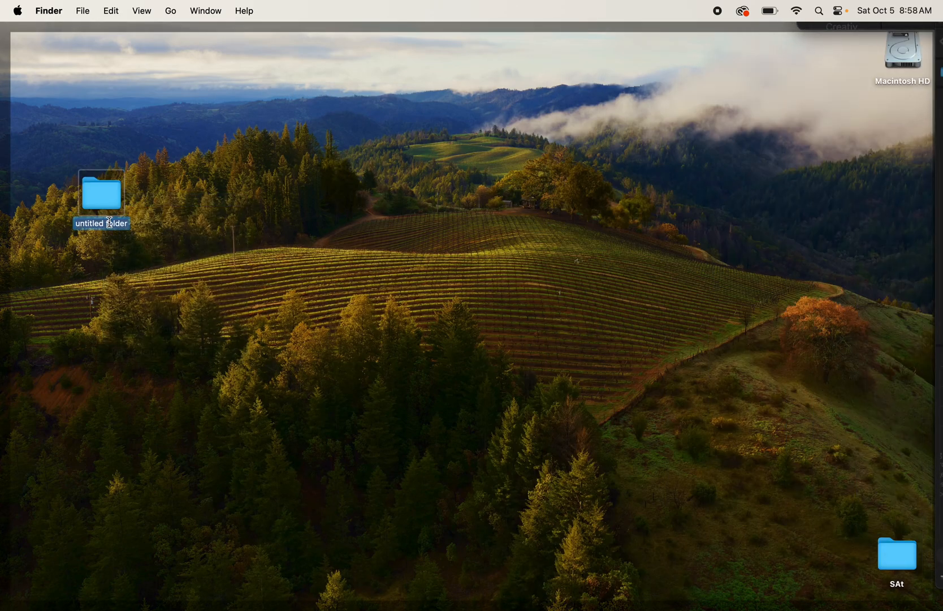
text(5 stars)
click(179, 282)
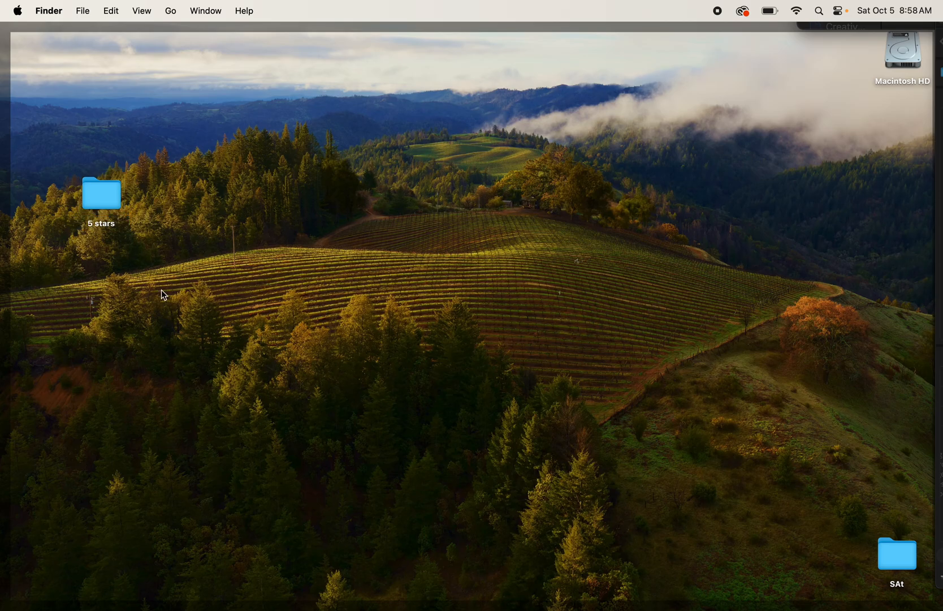
Copy the selected five-star photos from Bridge into the desktop folder 5 stars and put that folder into 2024 10-4 SGGS.
click(147, 293)
click(342, 298)
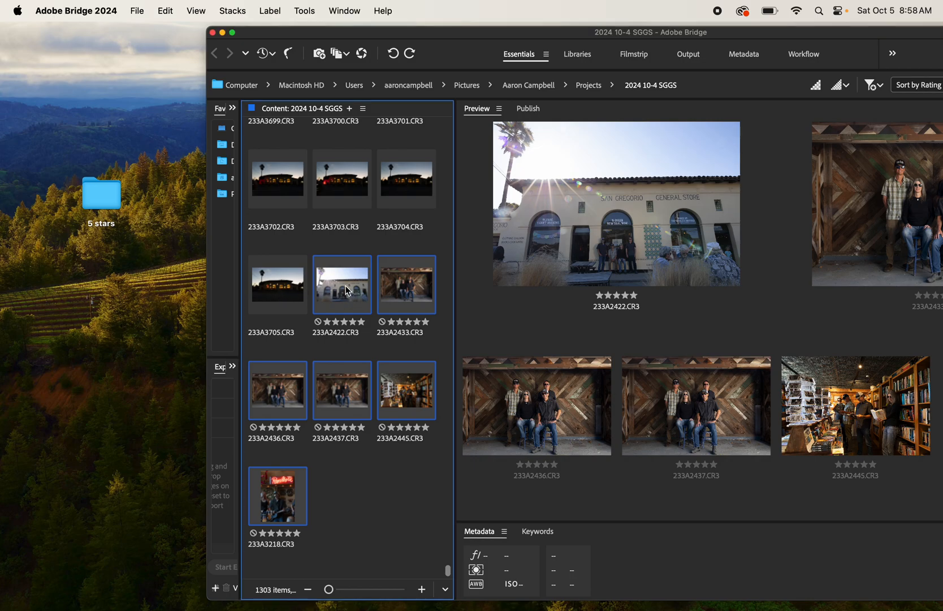
drag(347, 293, 106, 203)
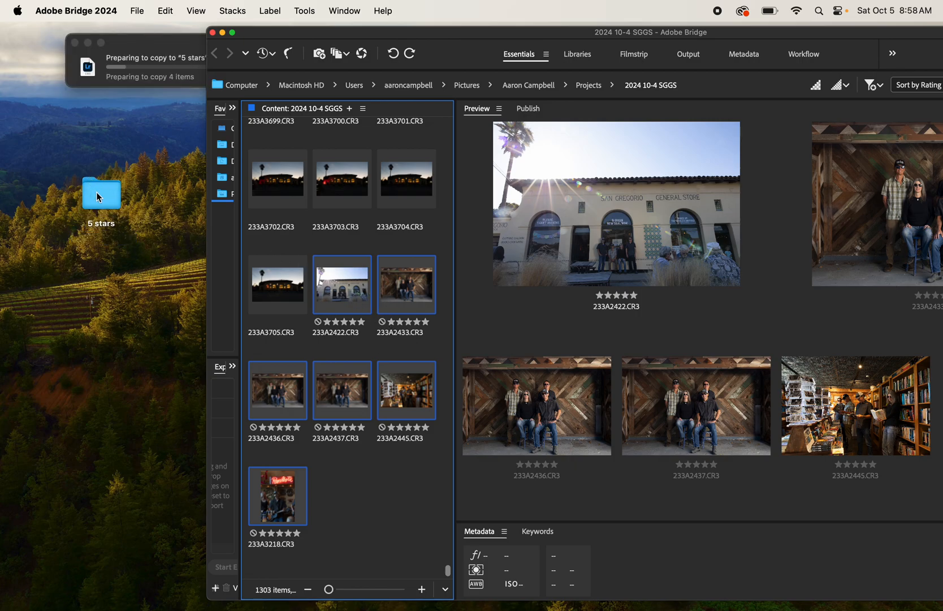
drag(98, 192, 356, 496)
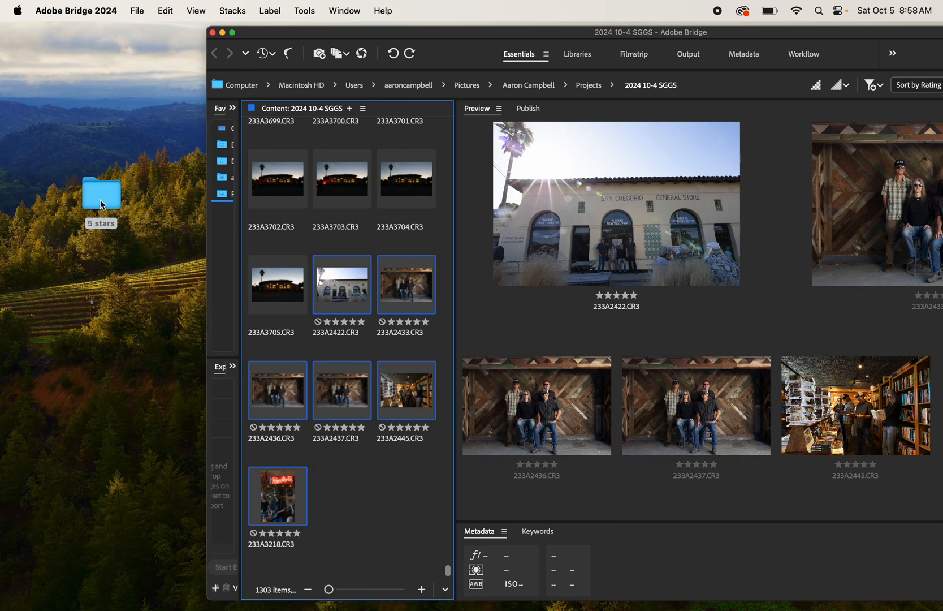
drag(102, 205, 387, 507)
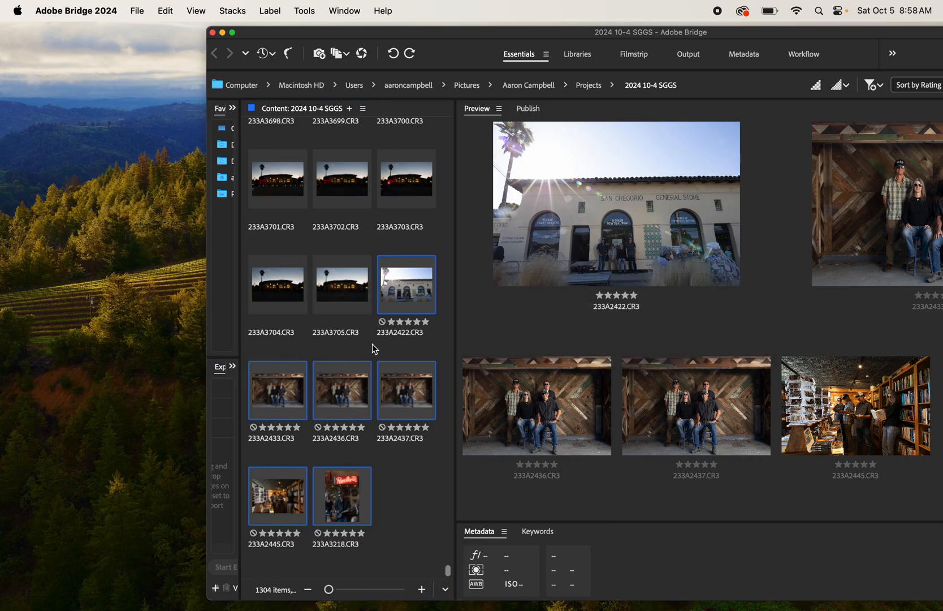
Open the 5 stars folder inside the project folder in Bridge.
scroll(382, 277, up, 20)
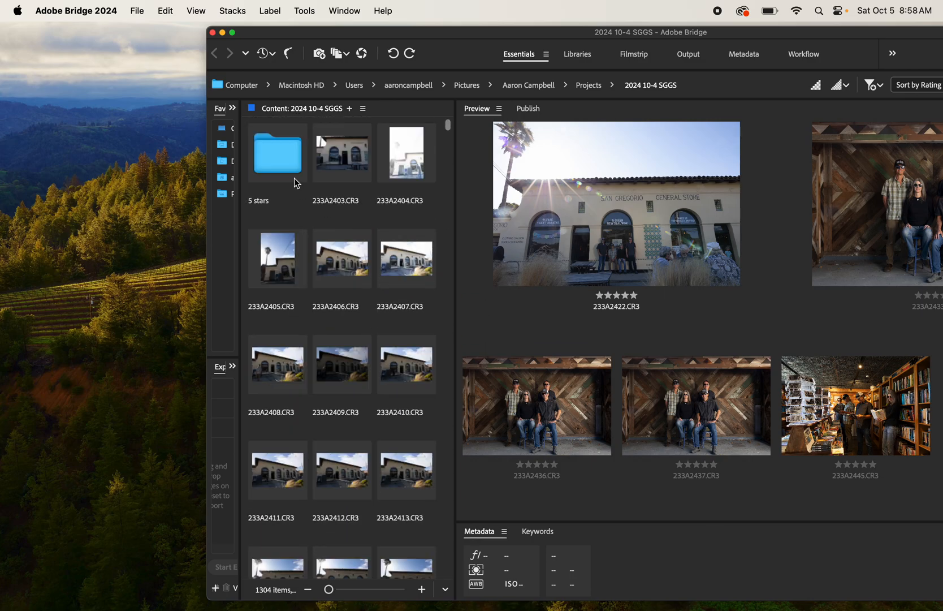
click(285, 162)
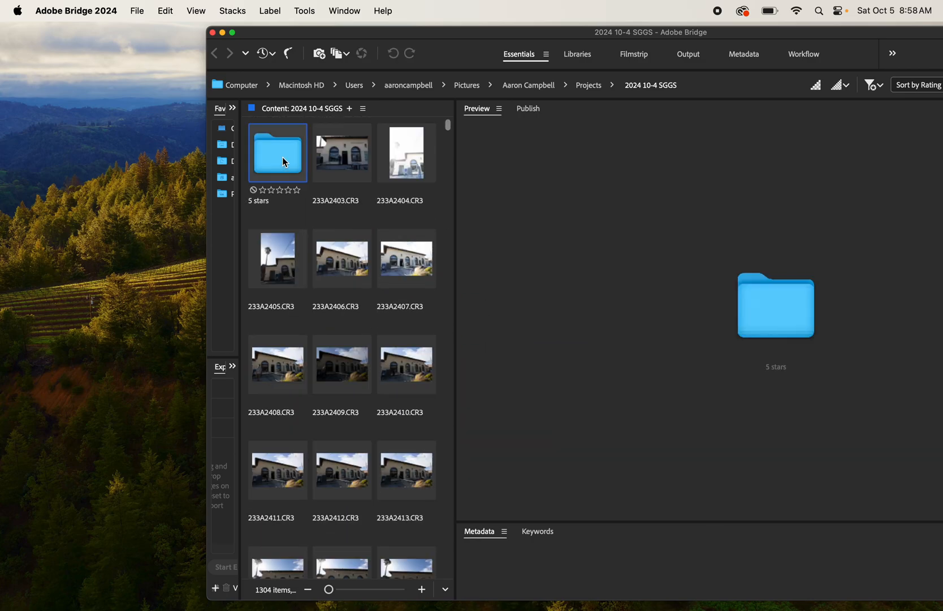
click(344, 158)
click(282, 159)
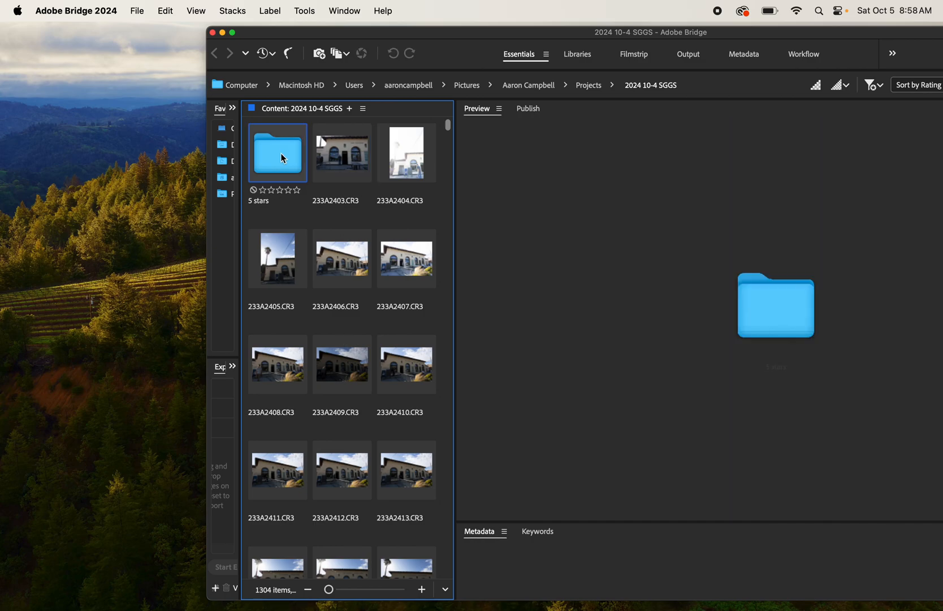
double_click(283, 159)
click(283, 163)
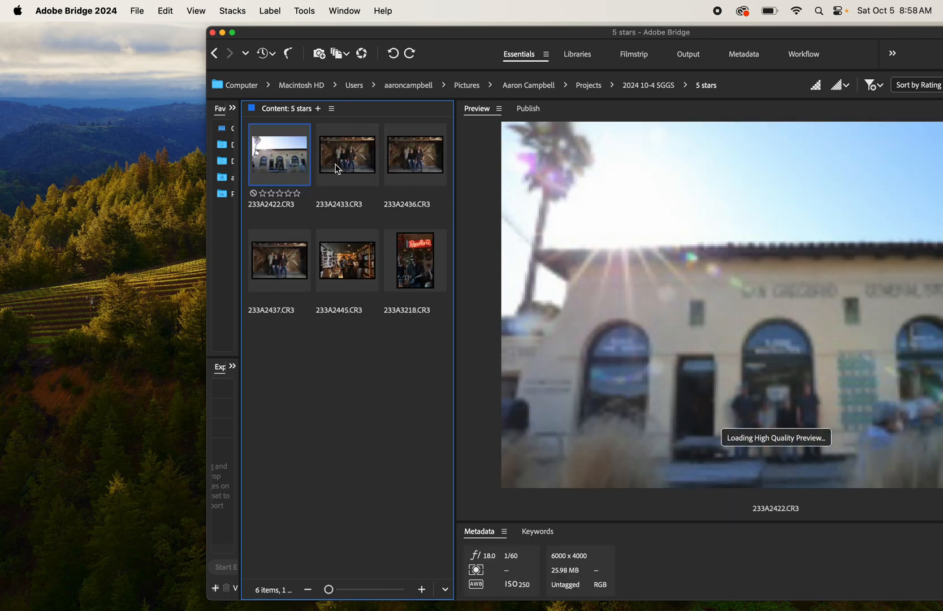
Preview the copied photos 233A2433.CR3, 233A2436.CR3 and 233A3218.CR3.
click(347, 161)
click(413, 164)
click(412, 249)
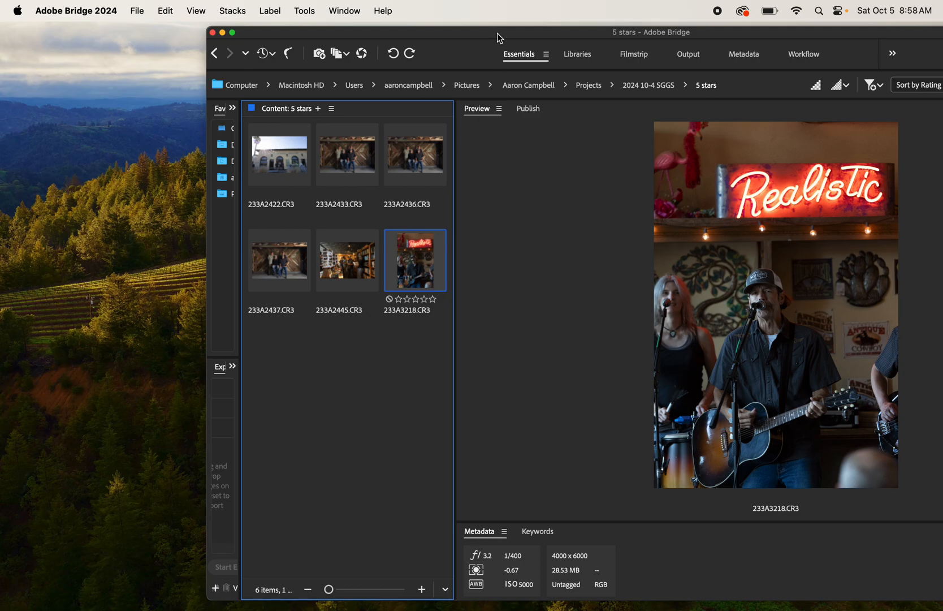
Send 233A3218.CR3 from Bridge to Lightroom and add it to the library without an album.
drag(498, 32, 316, 24)
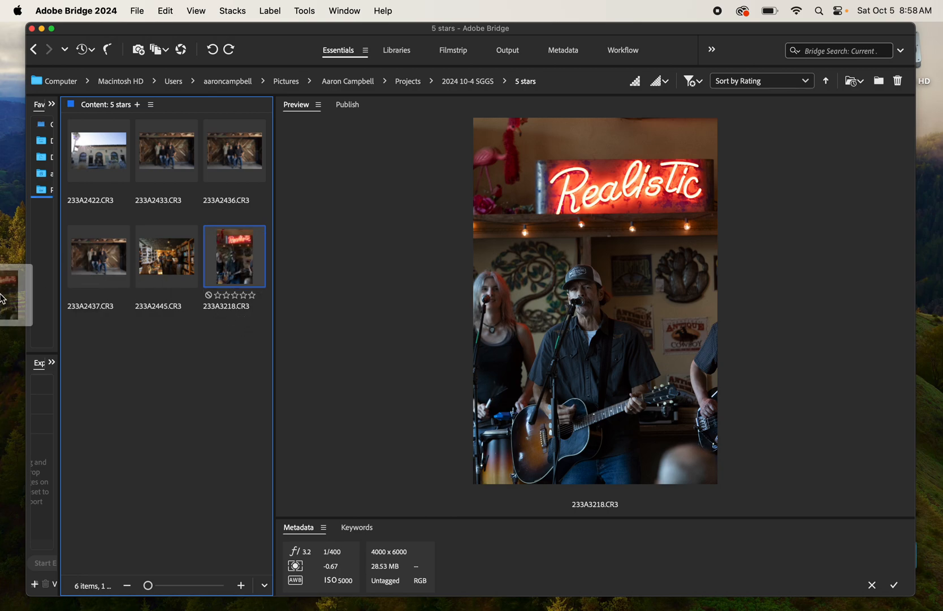
click(21, 291)
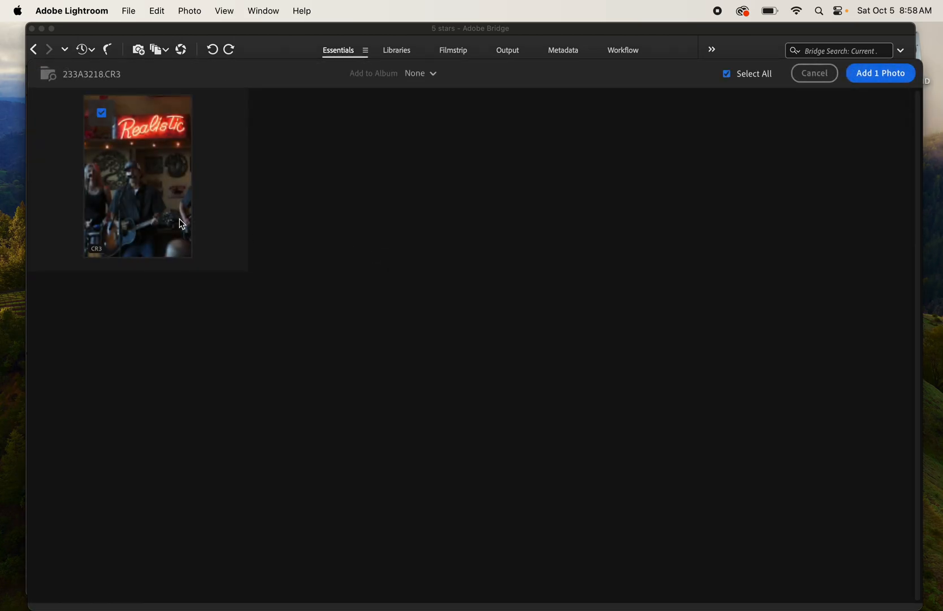
click(885, 76)
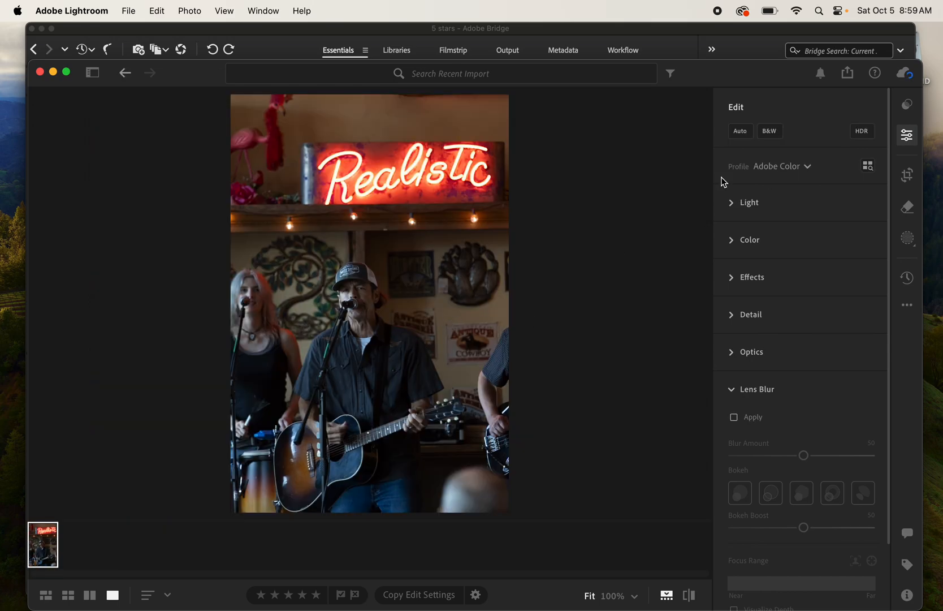
Minimize Lightroom, restore the 5 stars Bridge window and open 233A3218.CR3 in Photoshop's Camera Raw.
click(42, 29)
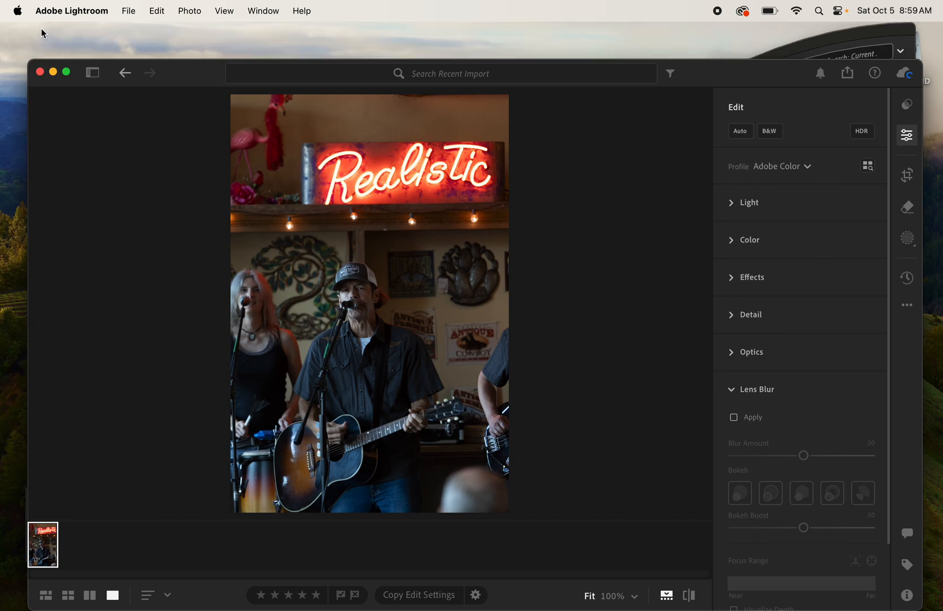
click(53, 72)
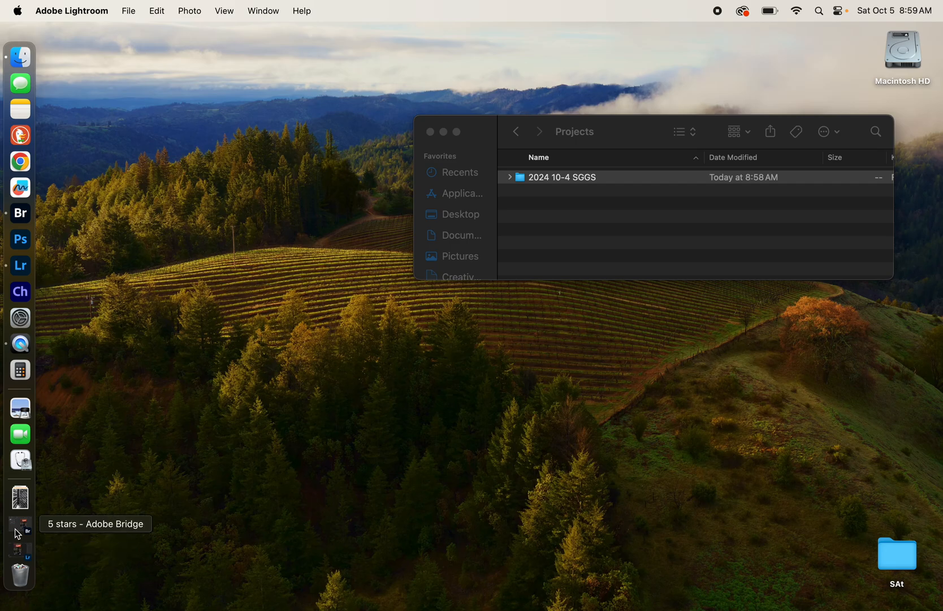
click(18, 536)
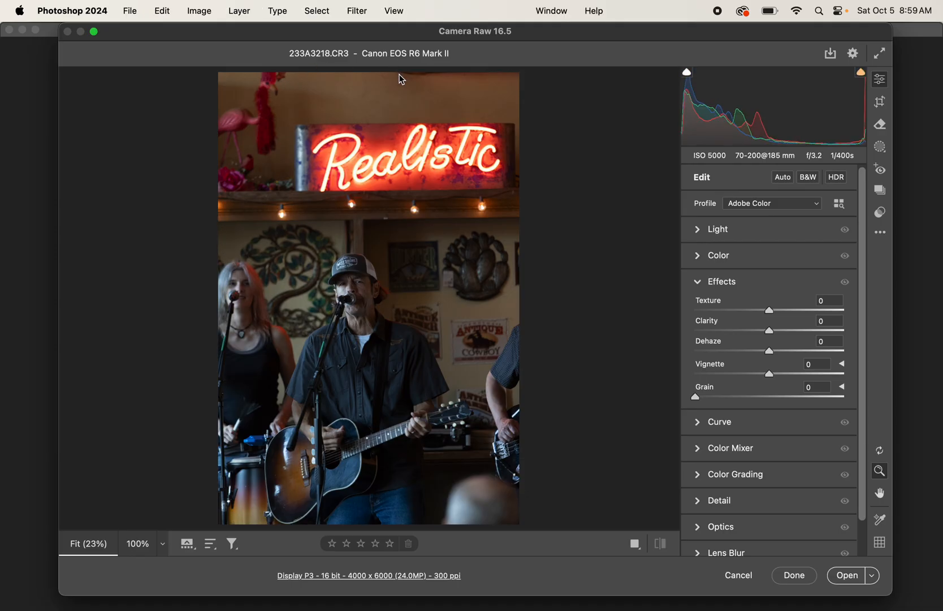
Try an exposure of -0.35 on 233A3218.CR3 in Camera Raw, cancel the edit and minimize Photoshop to return to Bridge.
drag(431, 32, 410, 38)
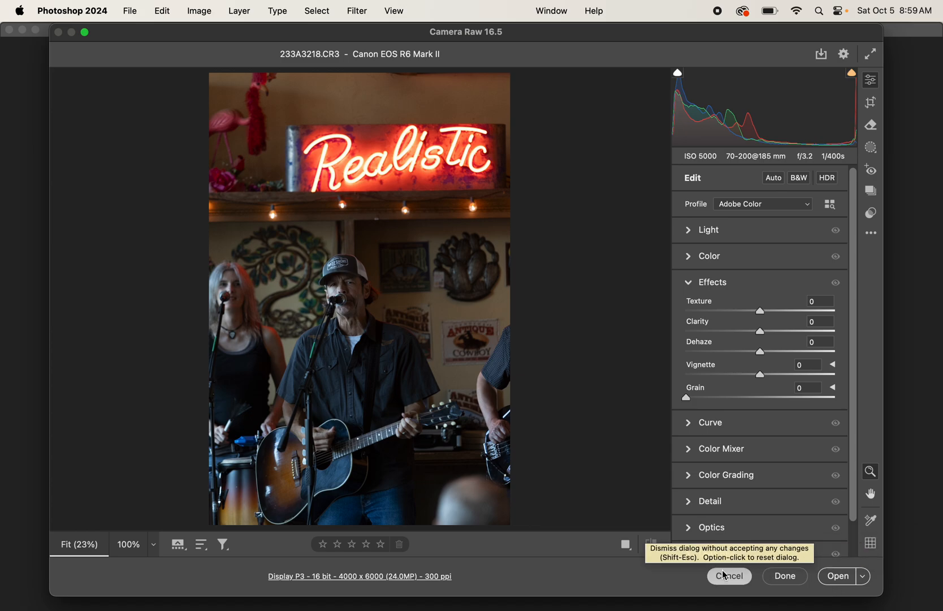
drag(666, 42, 941, 339)
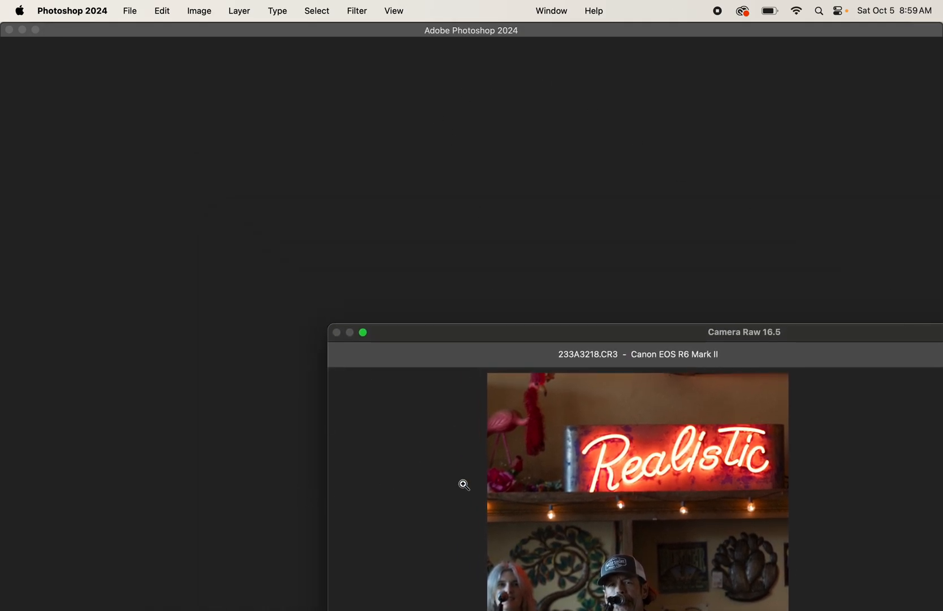
drag(458, 334, 113, 8)
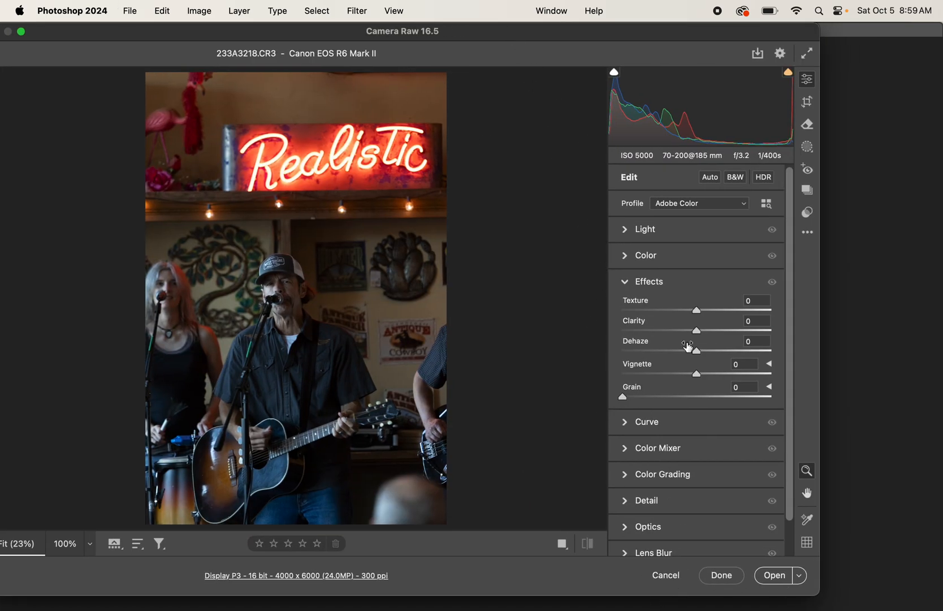
click(625, 230)
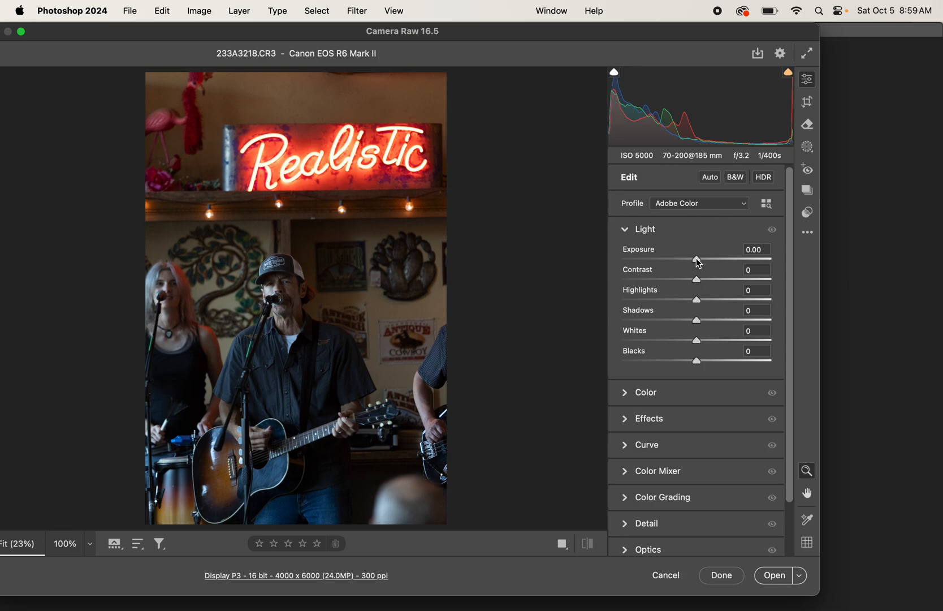
drag(699, 263, 691, 263)
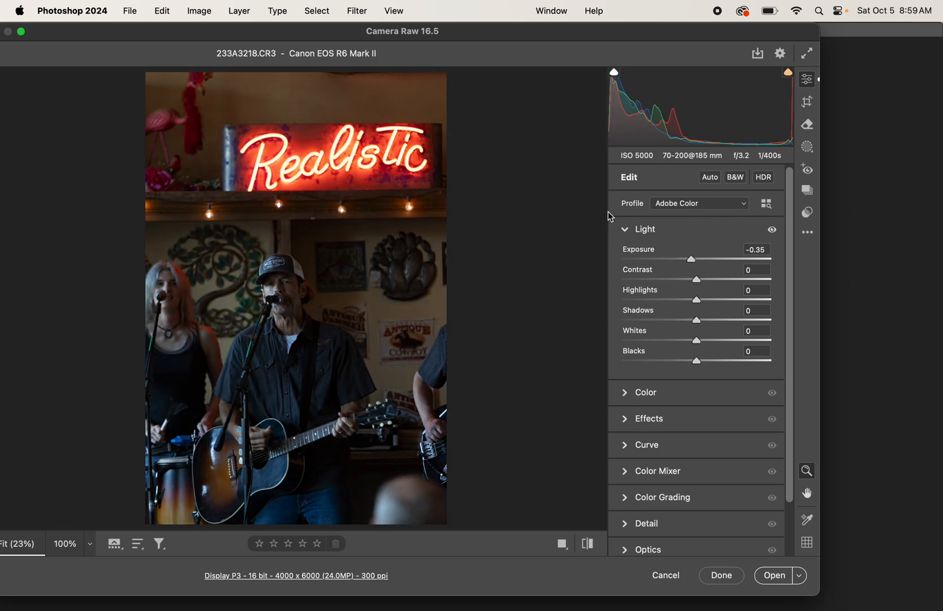
click(668, 577)
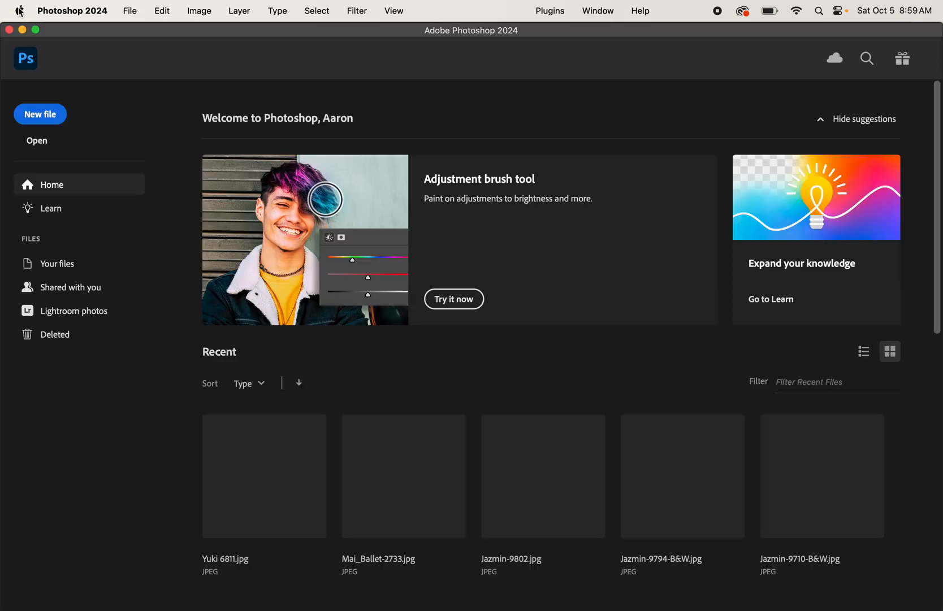
click(23, 30)
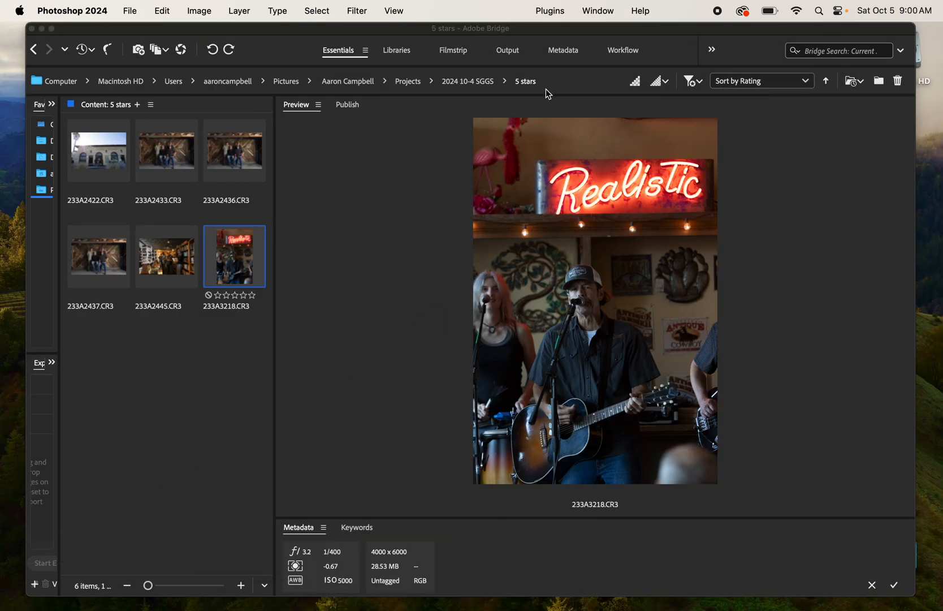